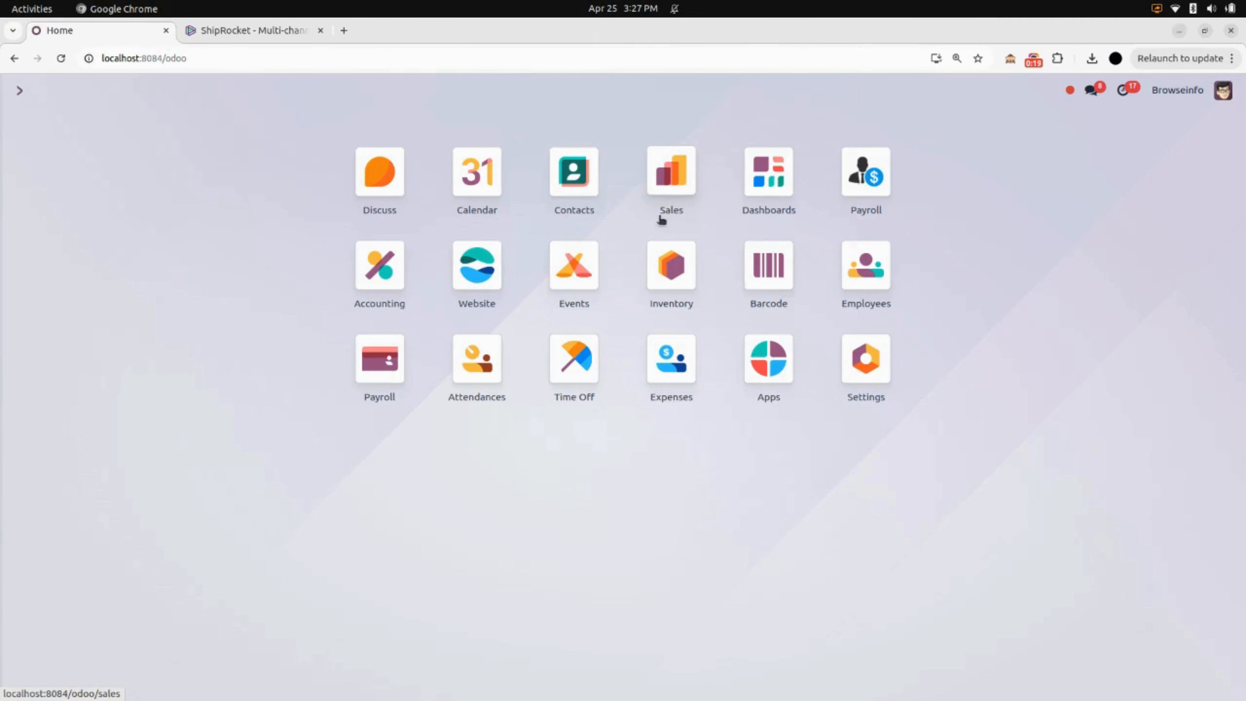
Open the ShipRocket Domestic delivery method from the Shiprocket Connector's shipping methods in the Sales settings.
{"action": "left_click", "coordinate": [676, 173]}
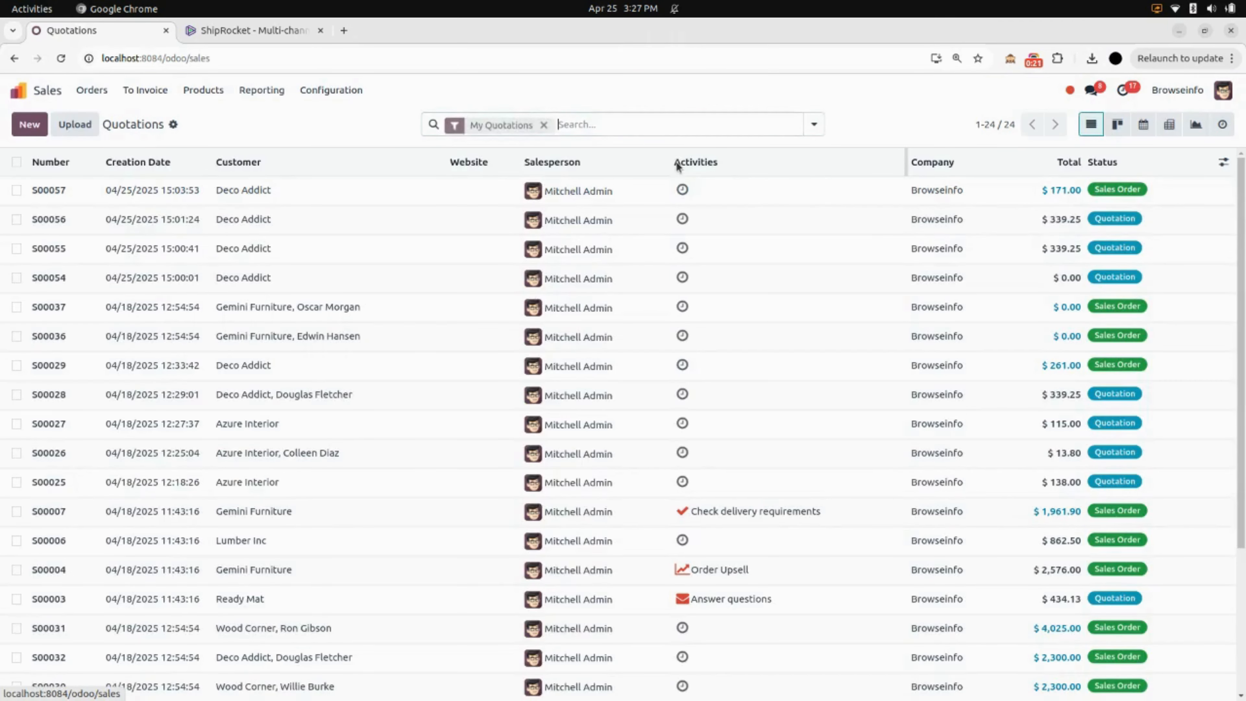
{"action": "left_click", "coordinate": [332, 90]}
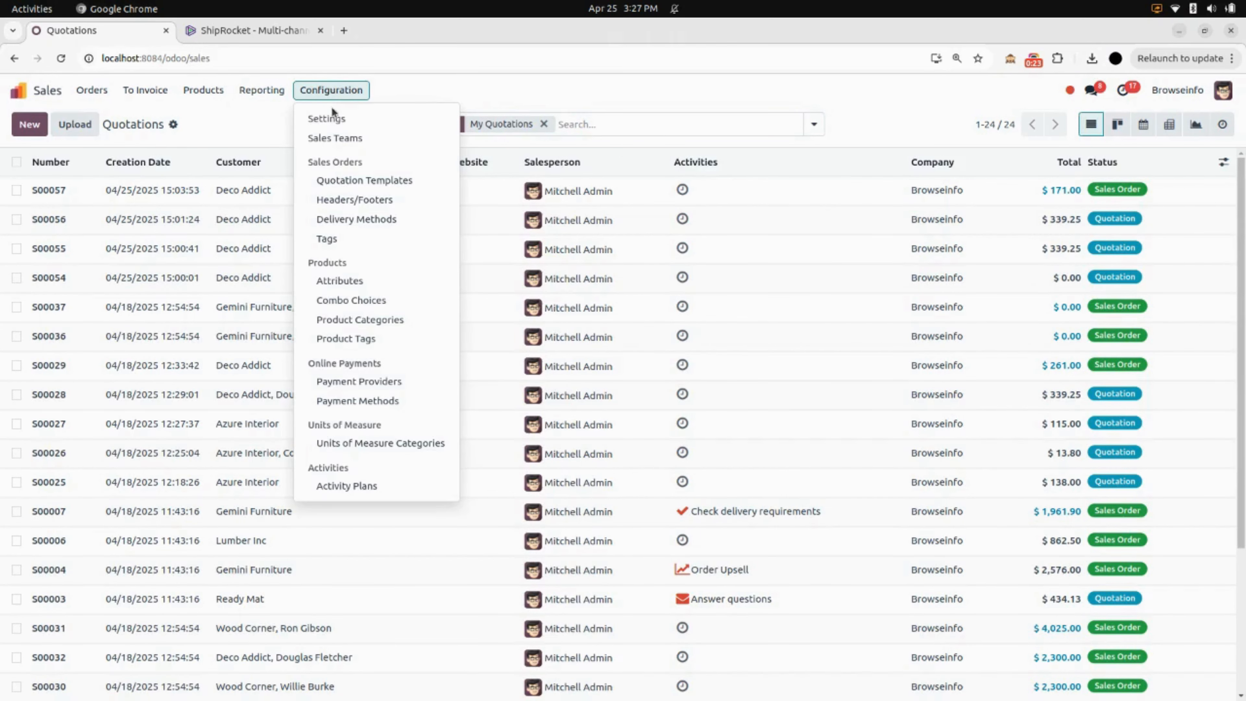
{"action": "left_click", "coordinate": [326, 117]}
{"action": "scroll", "coordinate": [350, 252], "scroll_direction": "down", "scroll_amount": 10}
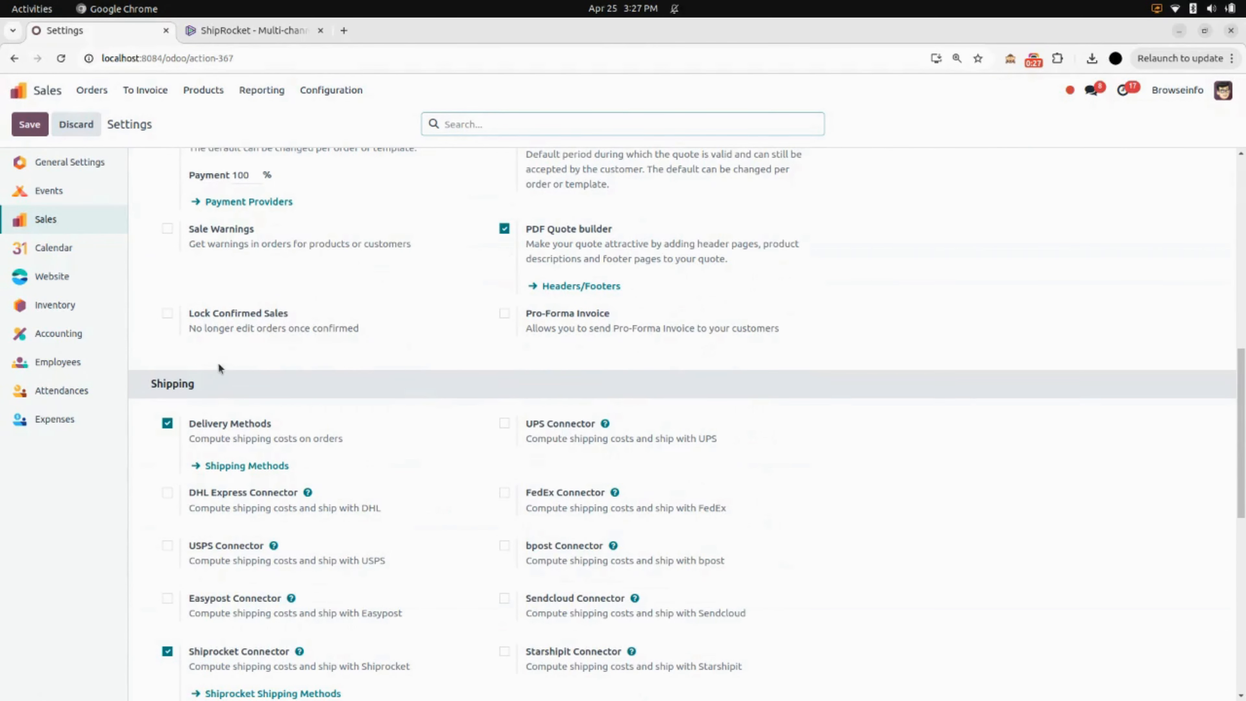
{"action": "scroll", "coordinate": [236, 397], "scroll_direction": "down", "scroll_amount": 5}
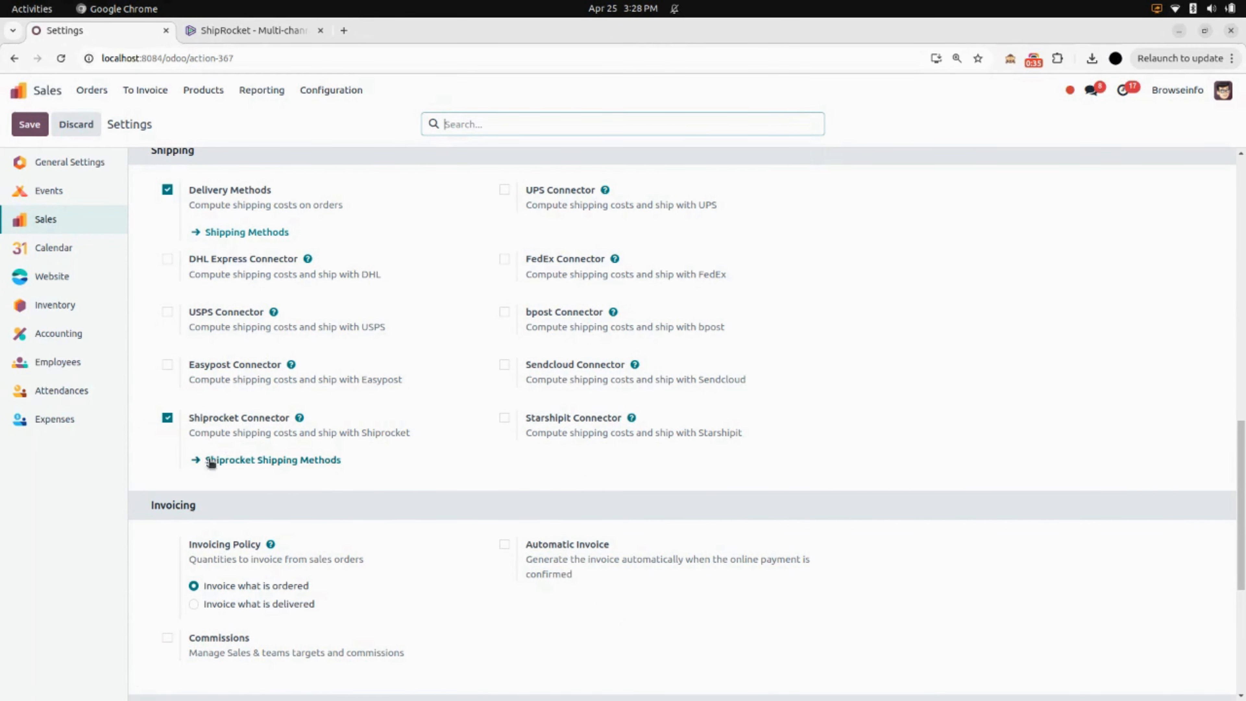
{"action": "left_click", "coordinate": [298, 460]}
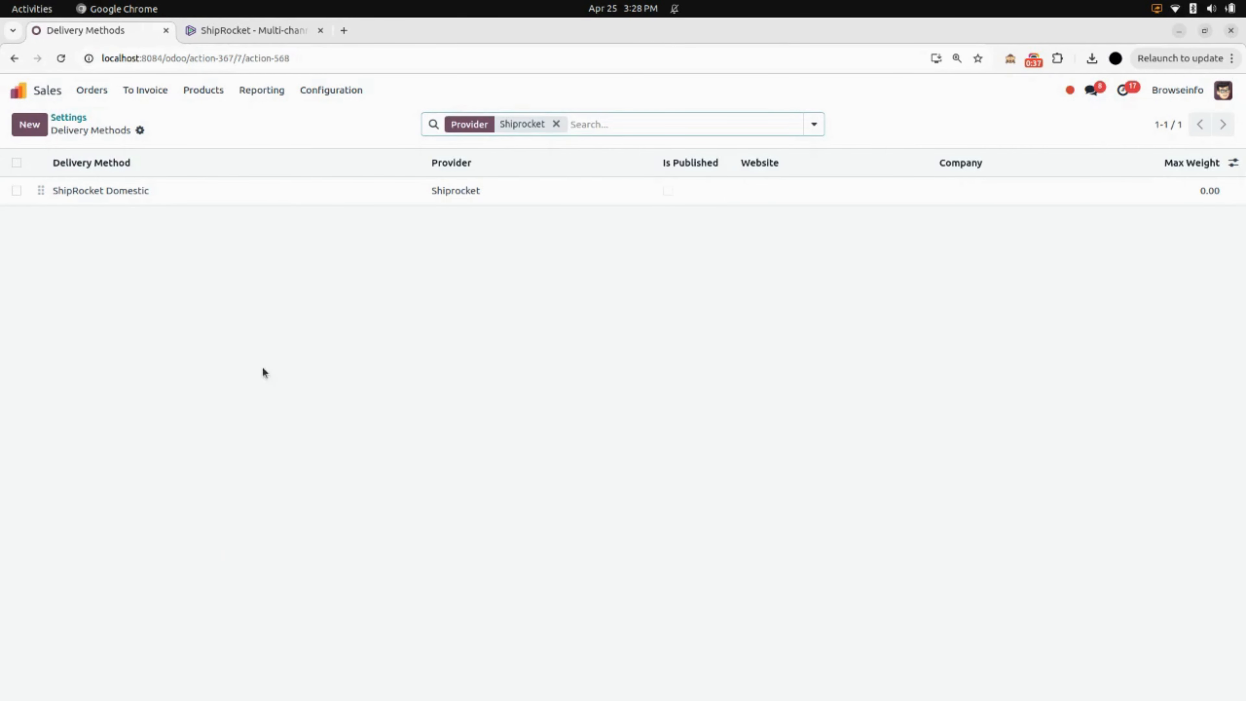
{"action": "left_click", "coordinate": [187, 201]}
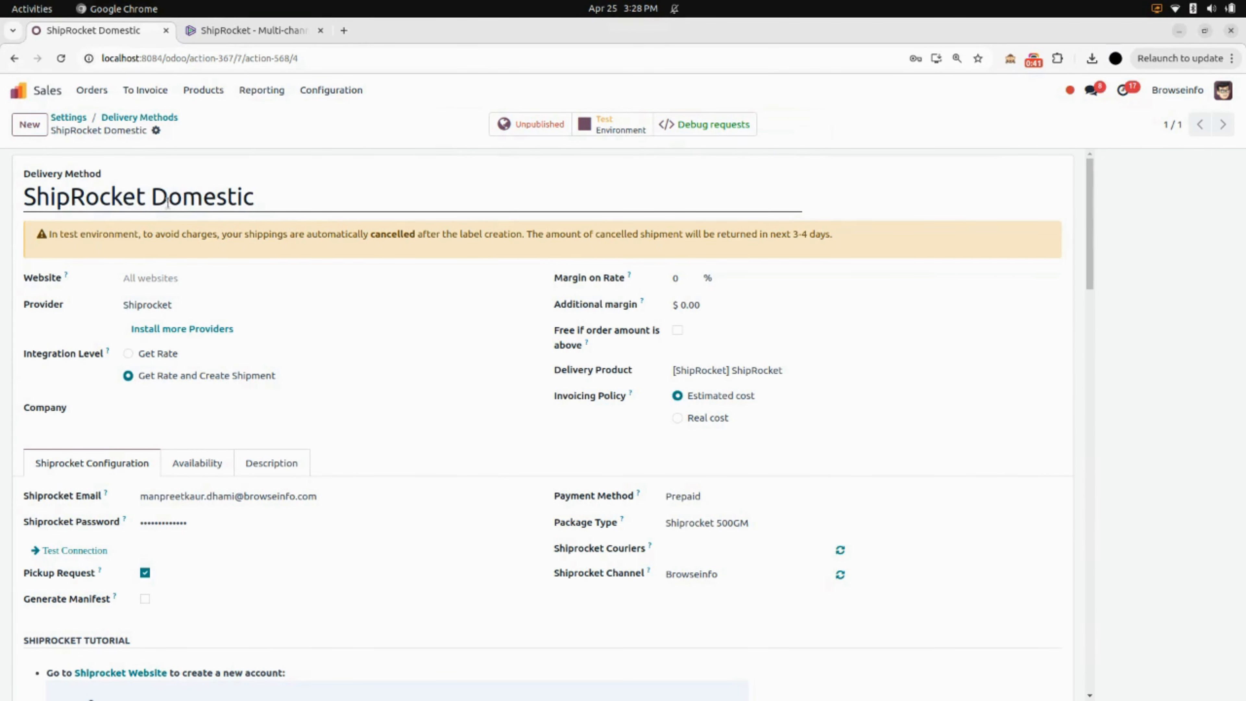
Review the ShipRocket Domestic configuration and its tutorials on creating an account, adding an API user and adding a manual channel.
{"action": "scroll", "coordinate": [268, 227], "scroll_direction": "down", "scroll_amount": 3}
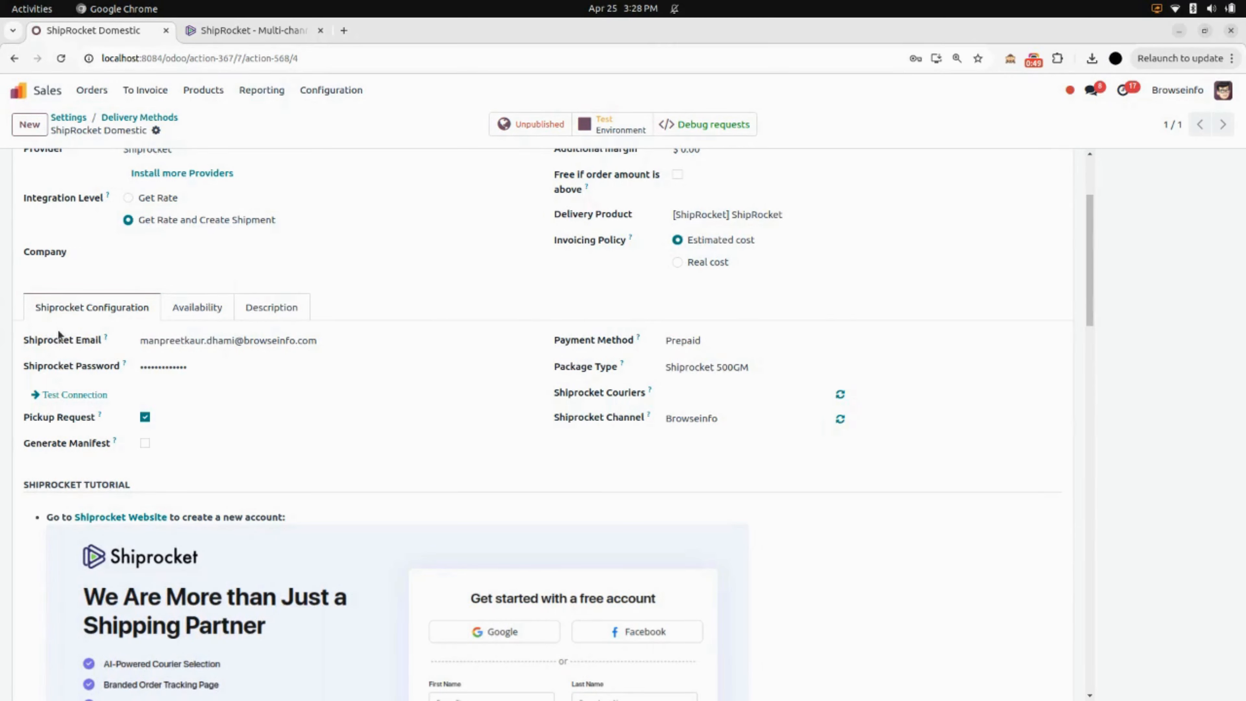
{"action": "scroll", "coordinate": [58, 334], "scroll_direction": "down", "scroll_amount": 3}
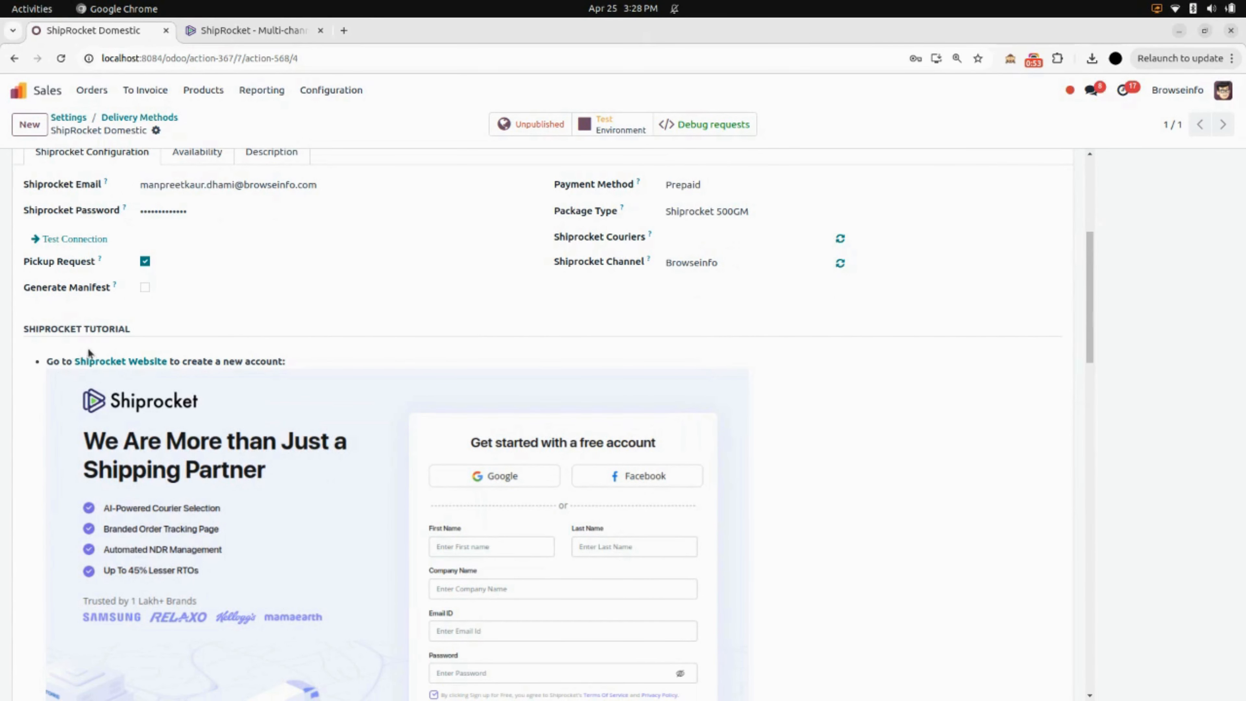
{"action": "scroll", "coordinate": [152, 346], "scroll_direction": "down", "scroll_amount": 3}
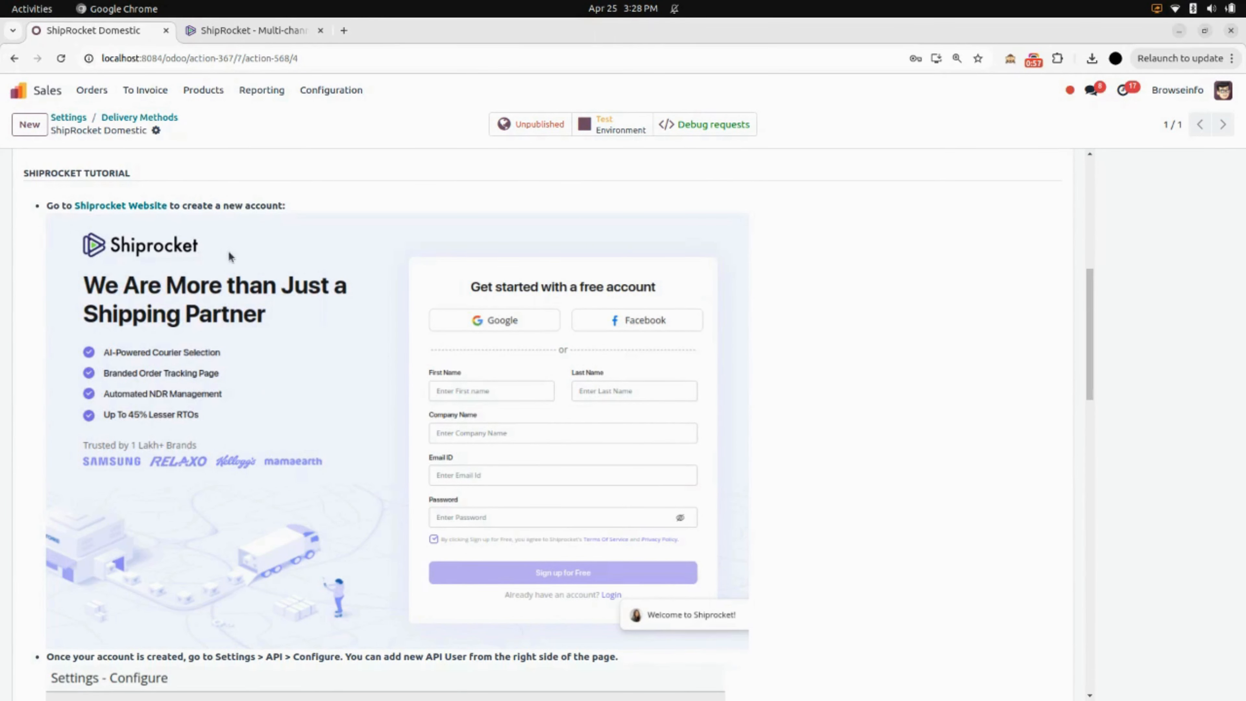
{"action": "scroll", "coordinate": [229, 255], "scroll_direction": "down", "scroll_amount": 3}
{"action": "scroll", "coordinate": [229, 252], "scroll_direction": "down", "scroll_amount": 5}
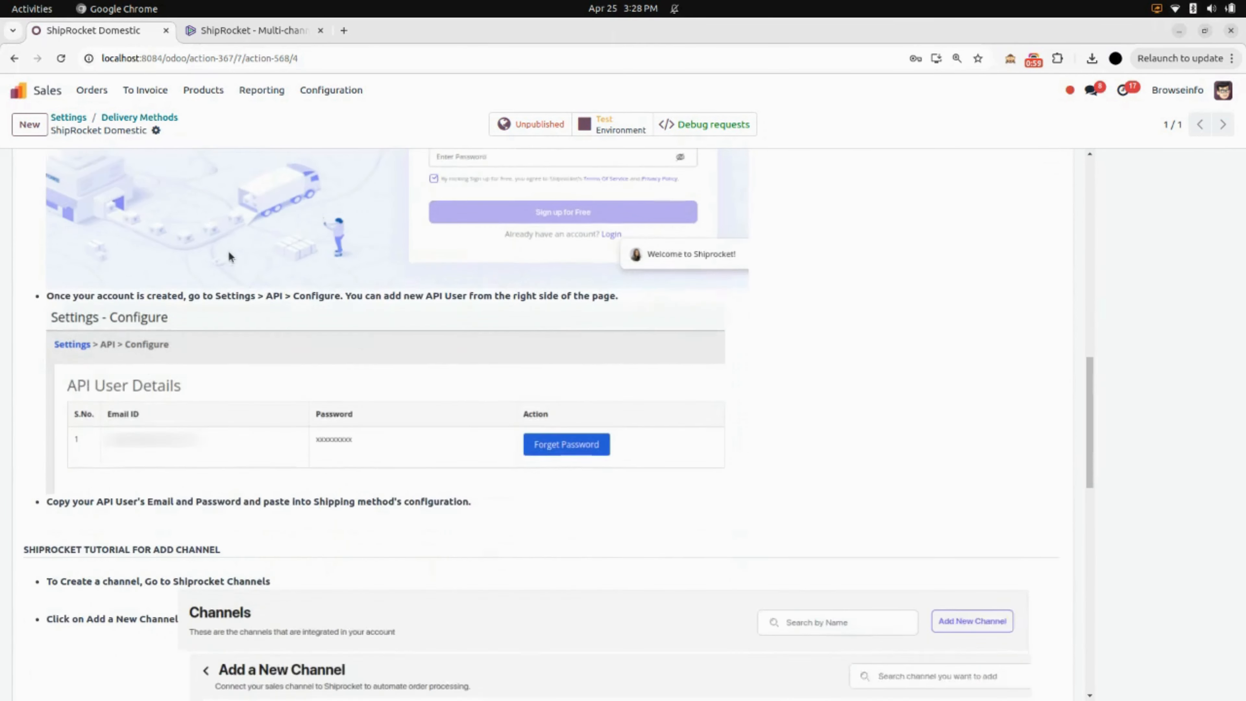
{"action": "scroll", "coordinate": [111, 298], "scroll_direction": "up", "scroll_amount": 2}
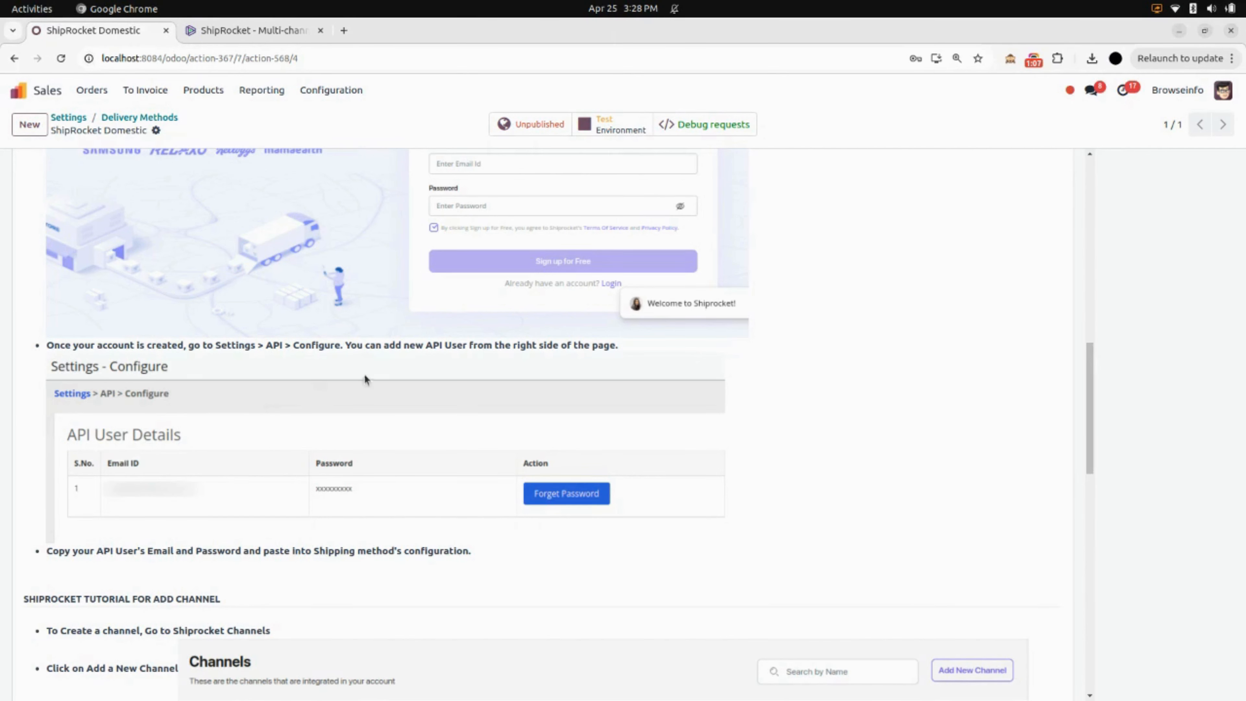
{"action": "scroll", "coordinate": [557, 368], "scroll_direction": "down", "scroll_amount": 5}
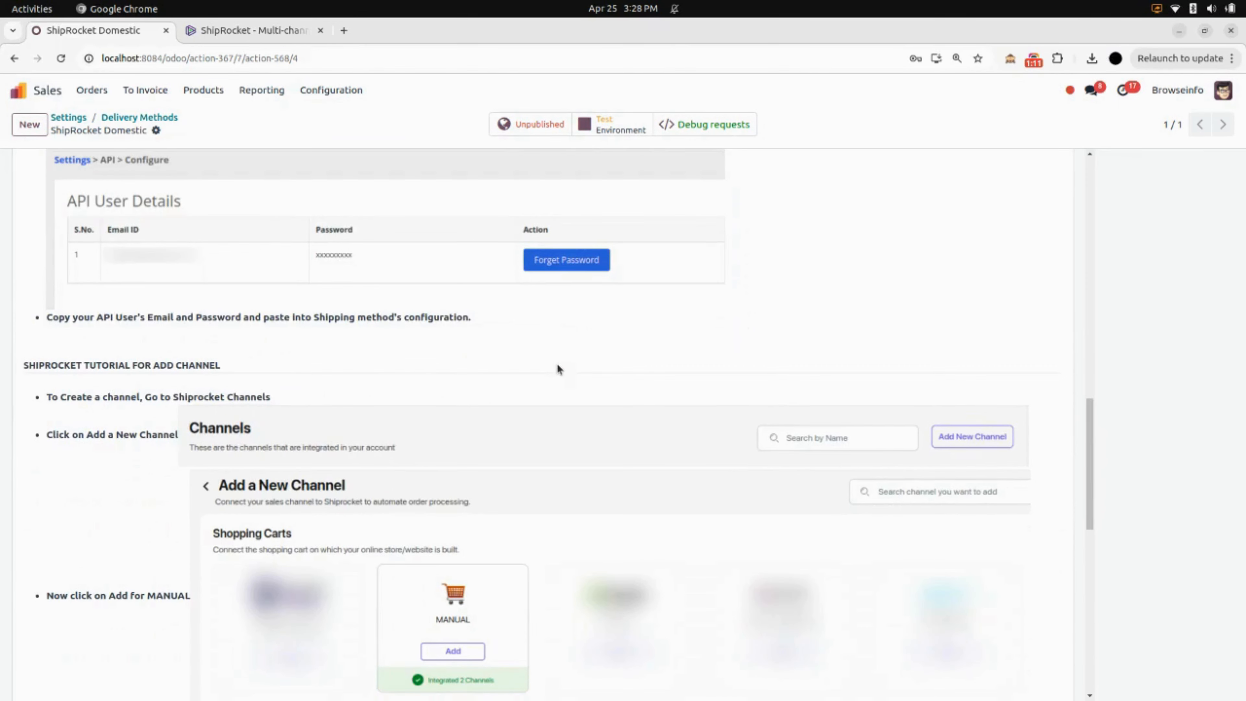
{"action": "scroll", "coordinate": [557, 368], "scroll_direction": "down", "scroll_amount": 3}
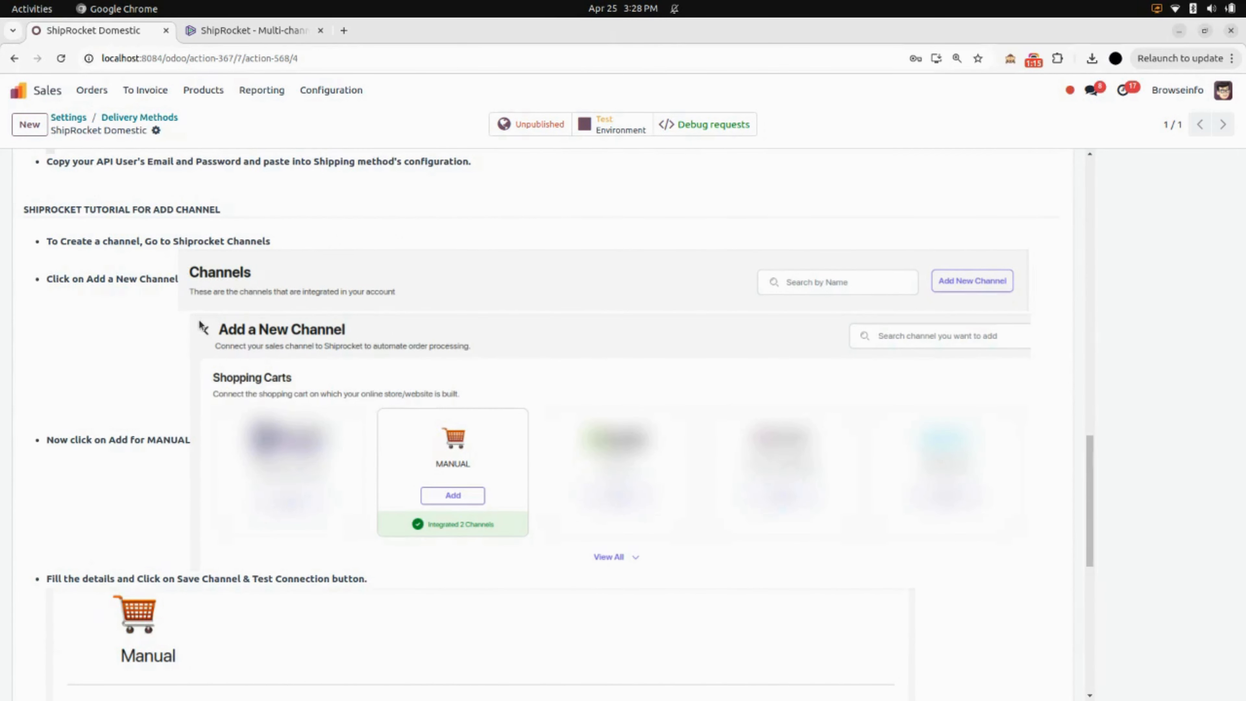
{"action": "scroll", "coordinate": [198, 321], "scroll_direction": "down", "scroll_amount": 3}
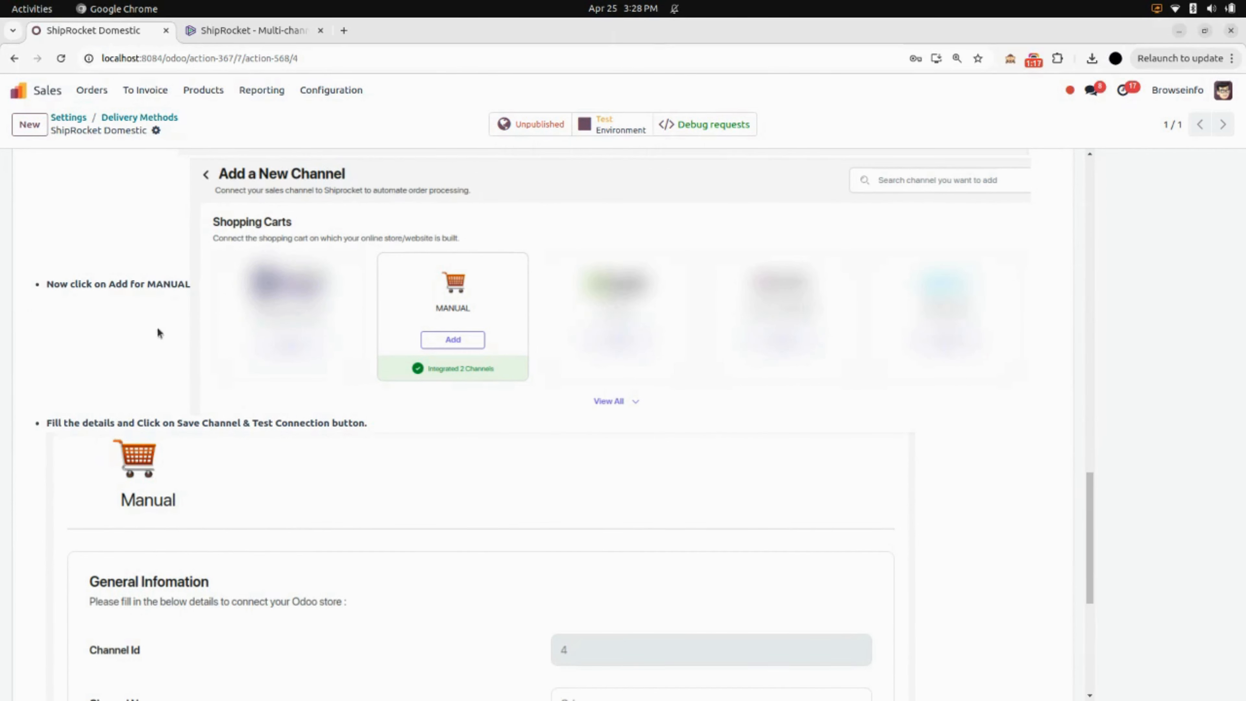
{"action": "scroll", "coordinate": [196, 410], "scroll_direction": "down", "scroll_amount": 5}
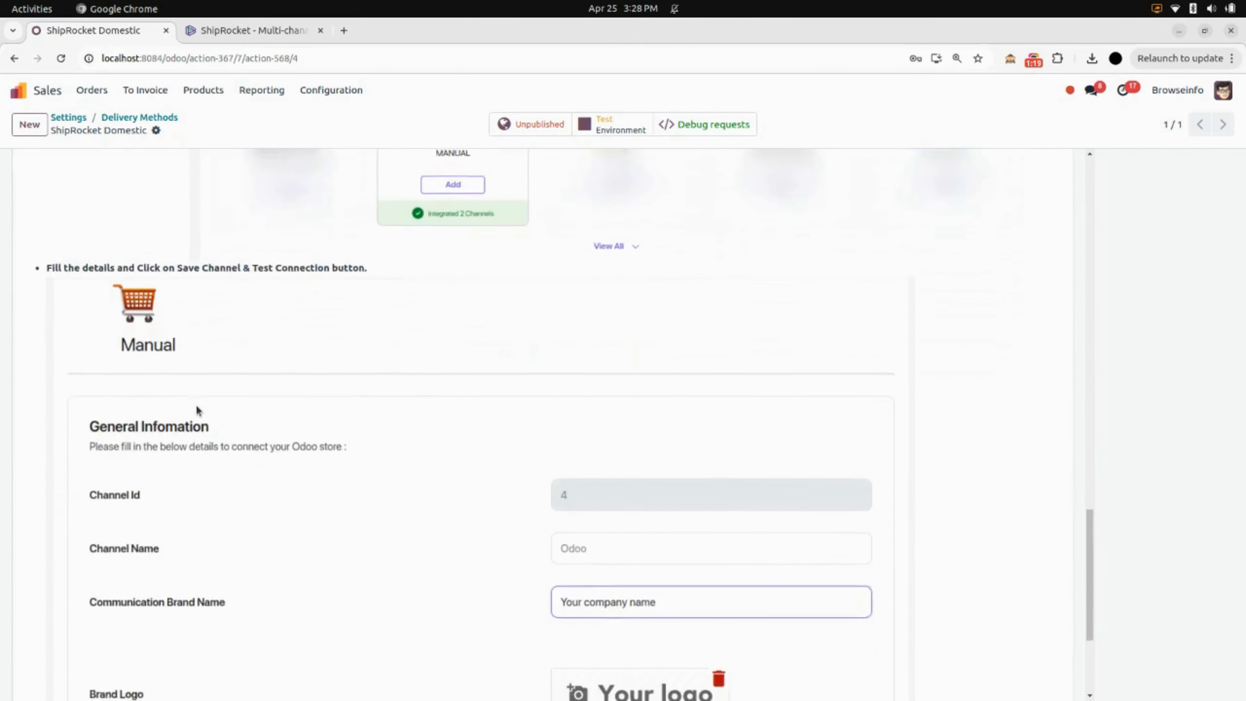
{"action": "scroll", "coordinate": [196, 411], "scroll_direction": "down", "scroll_amount": 2}
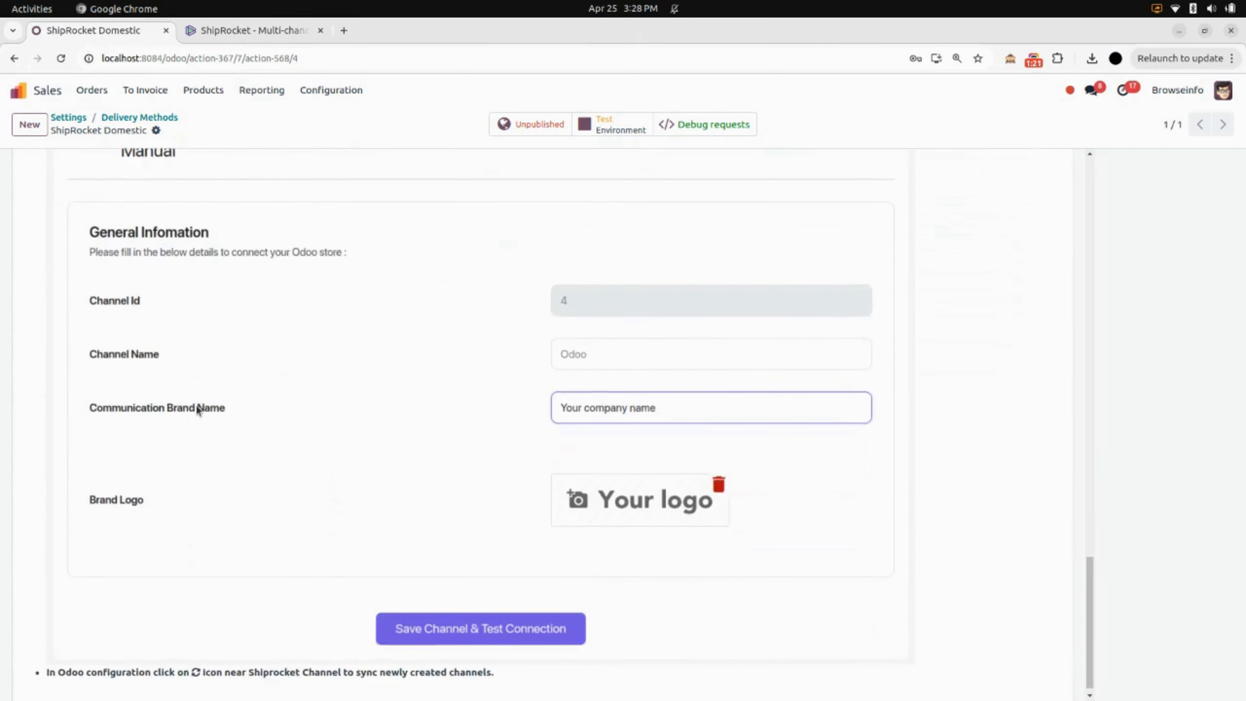
{"action": "scroll", "coordinate": [197, 411], "scroll_direction": "up", "scroll_amount": 1}
{"action": "scroll", "coordinate": [196, 410], "scroll_direction": "up", "scroll_amount": 20}
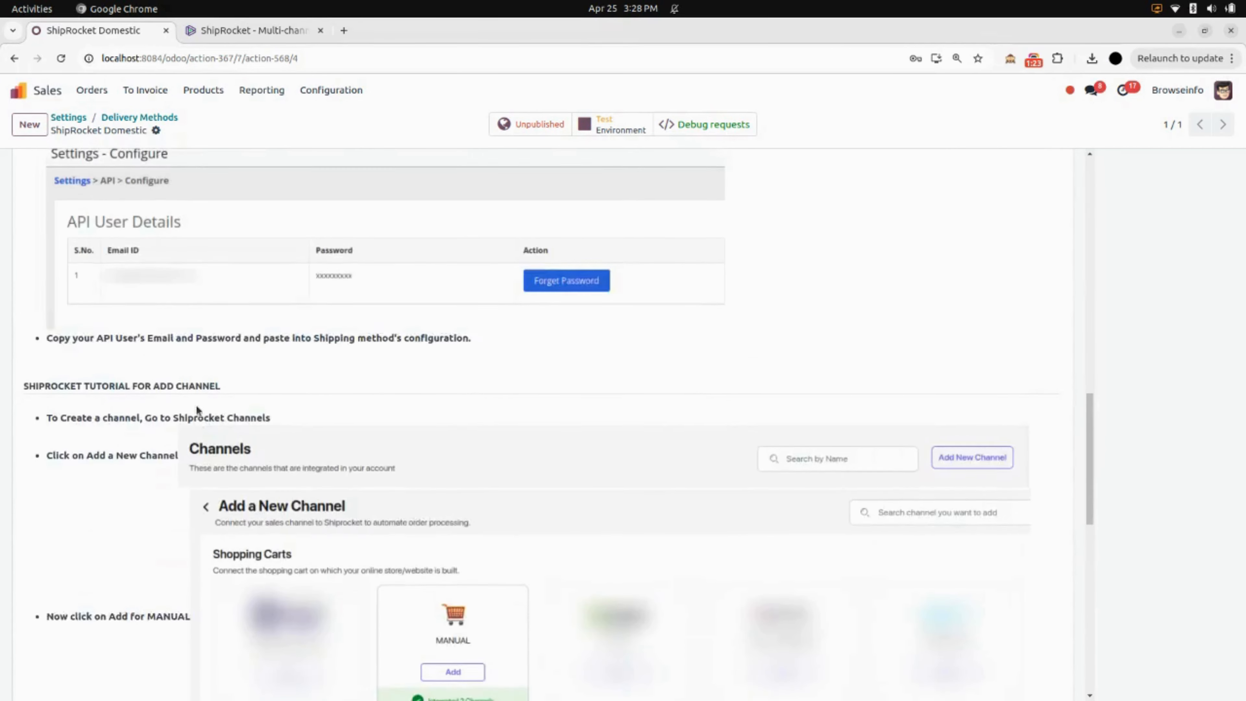
{"action": "scroll", "coordinate": [195, 406], "scroll_direction": "up", "scroll_amount": 3}
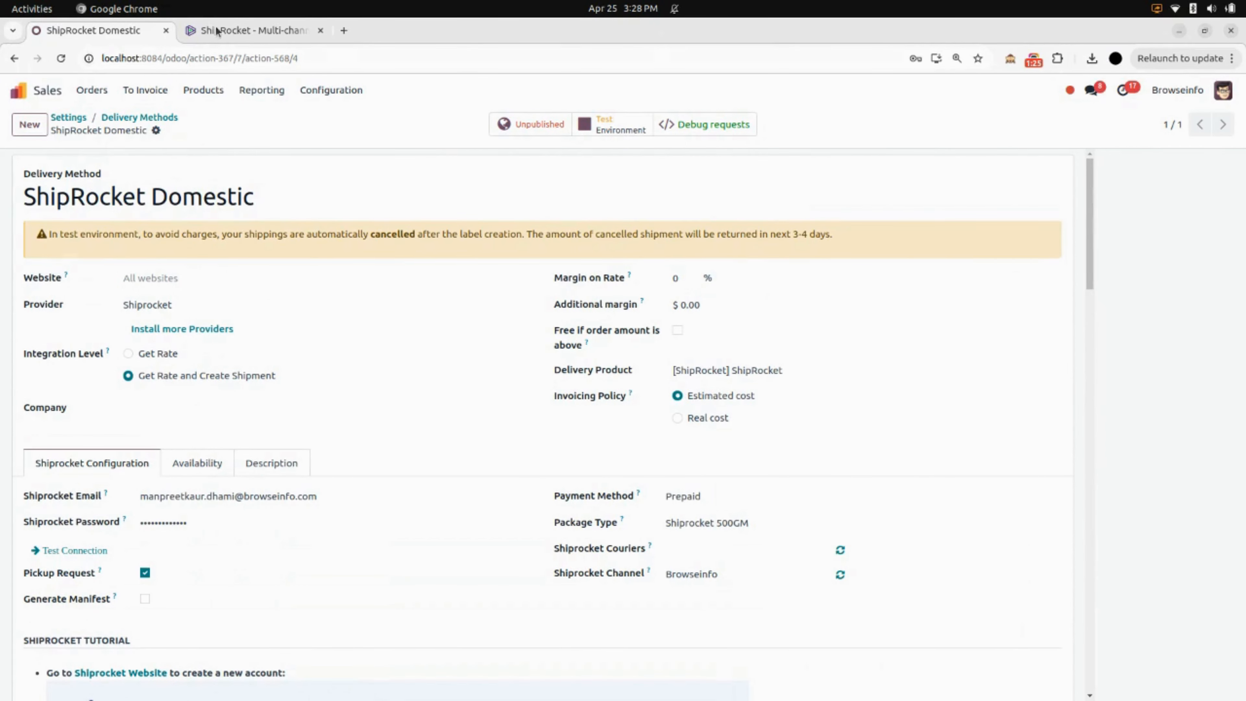
Switch to the Shiprocket web app and open the API Users page in its additional settings.
{"action": "left_click", "coordinate": [246, 25]}
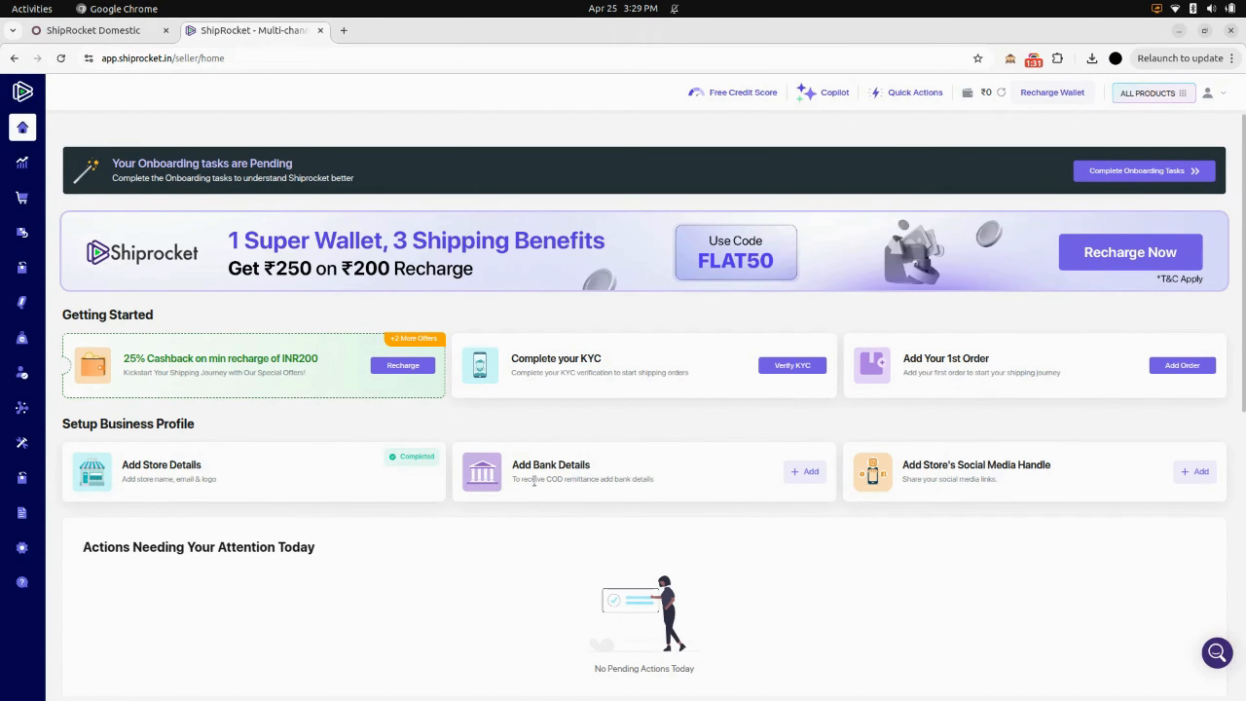
{"action": "mouse_move", "coordinate": [43, 310]}
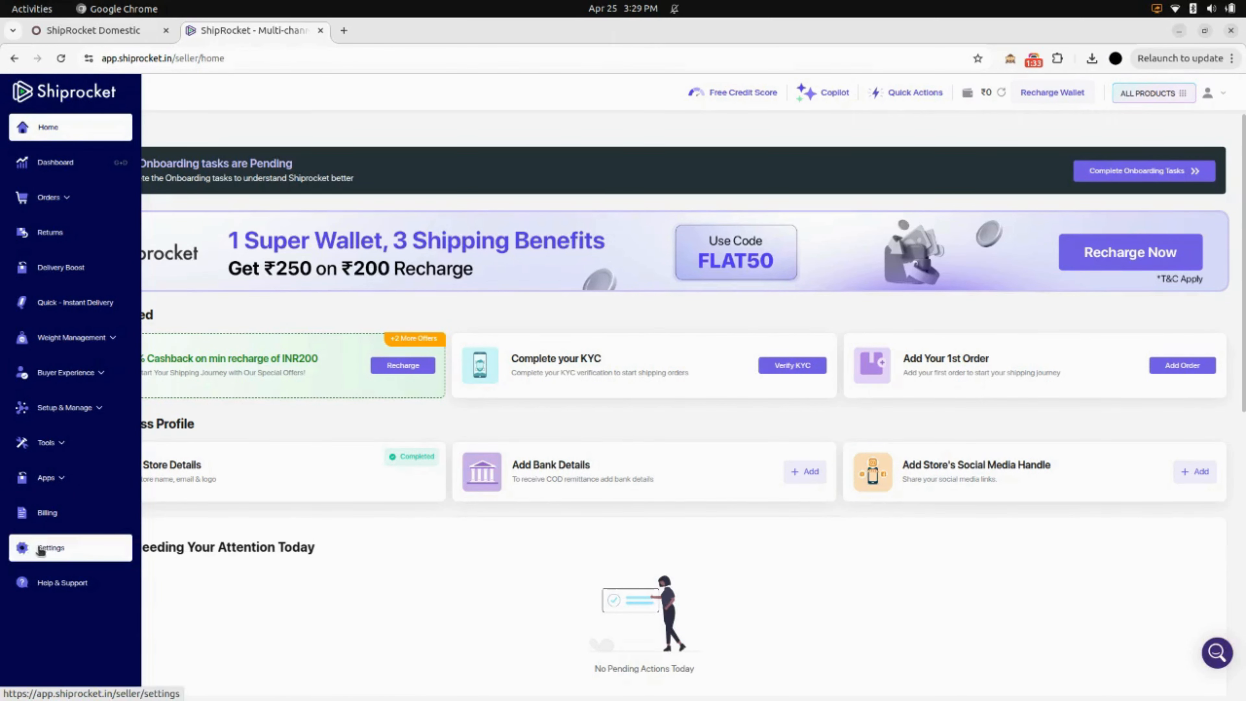
{"action": "left_click", "coordinate": [20, 550]}
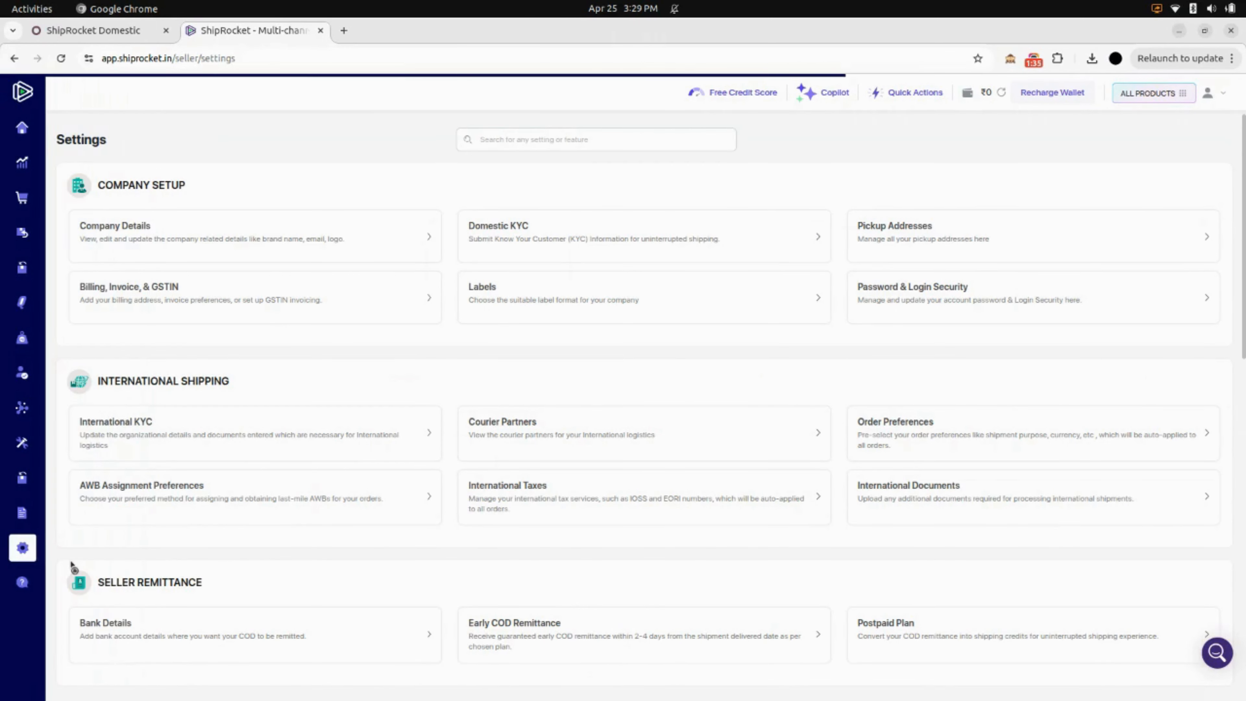
{"action": "scroll", "coordinate": [423, 516], "scroll_direction": "down", "scroll_amount": 10}
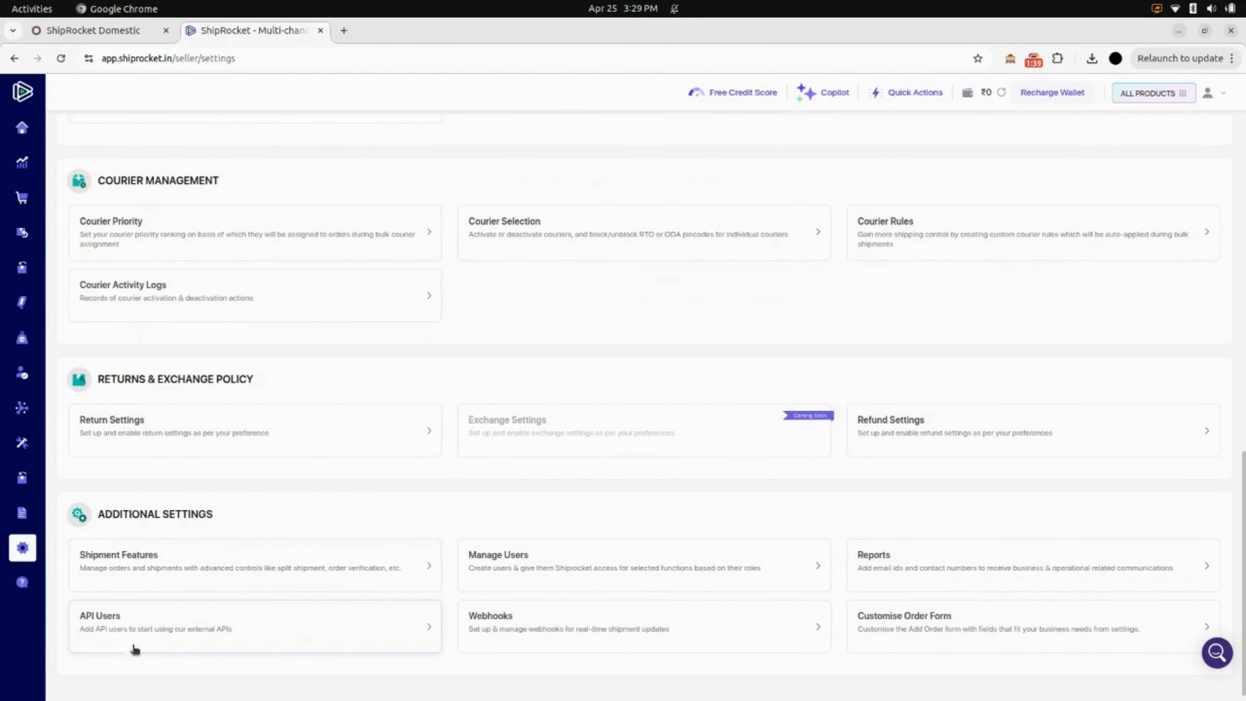
{"action": "left_click", "coordinate": [97, 623]}
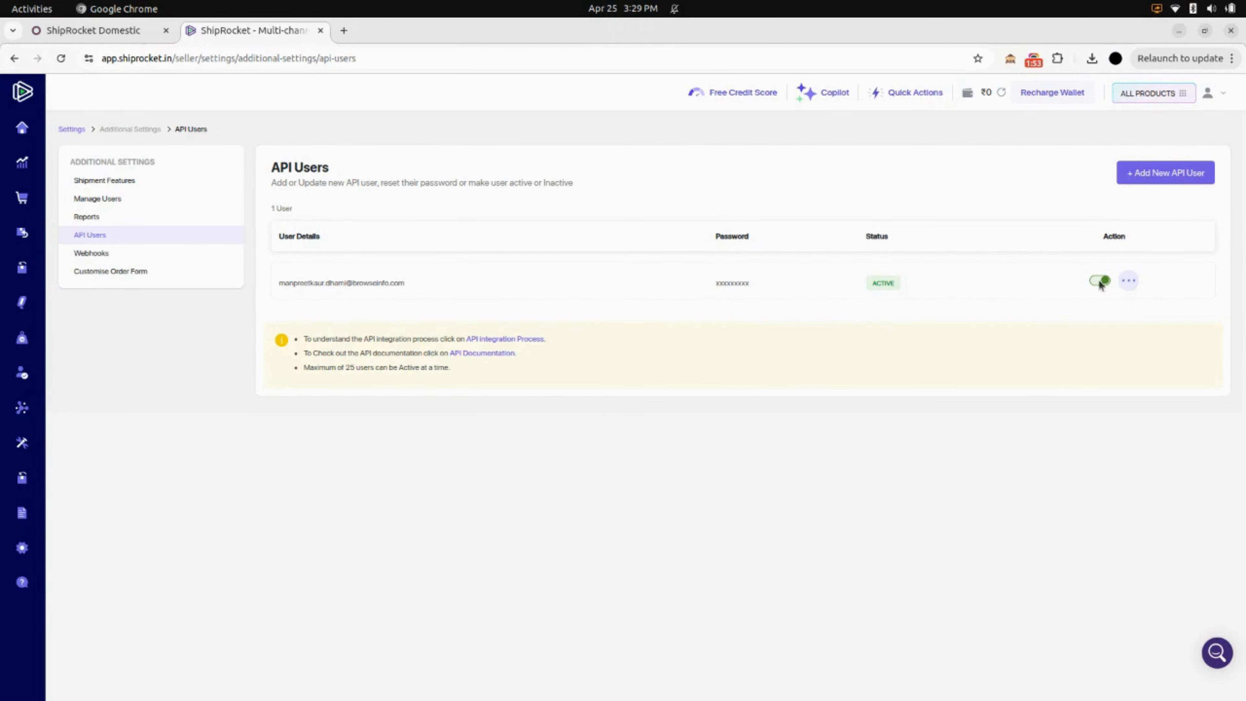
Check the existing API user's extra actions and the fields of the new API user form, leaving both without changes.
{"action": "left_click", "coordinate": [1129, 281]}
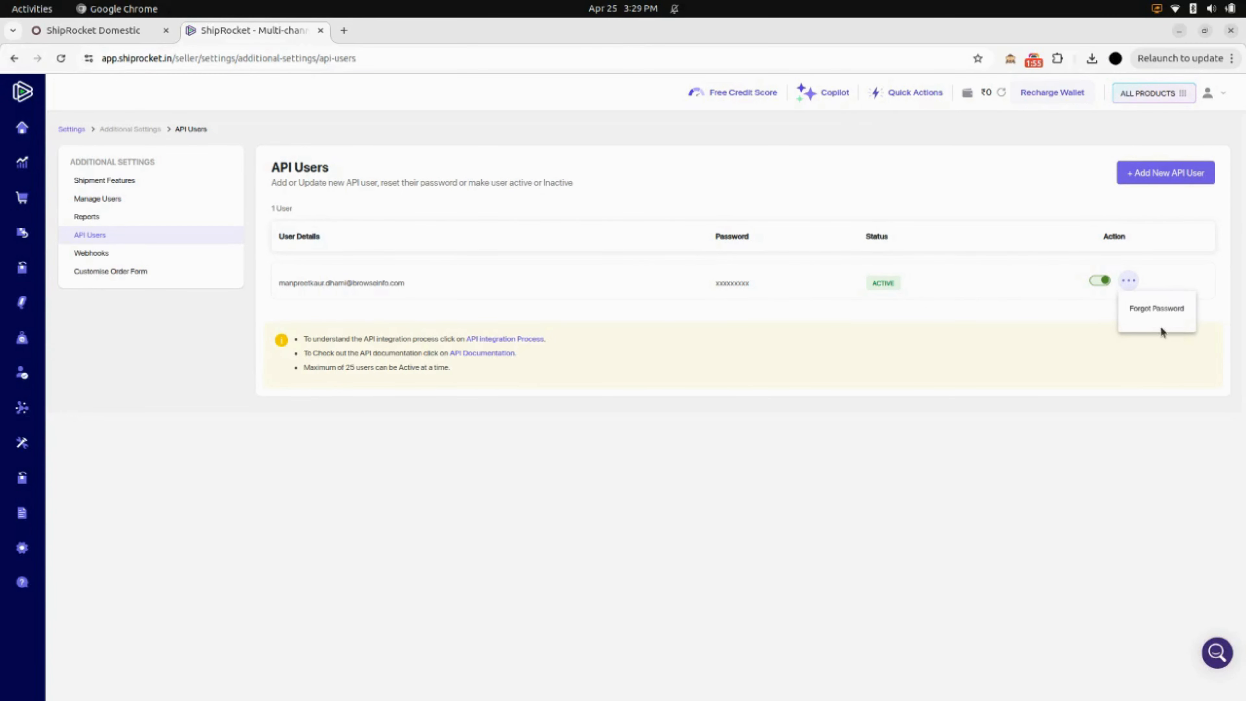
{"action": "left_click", "coordinate": [925, 388]}
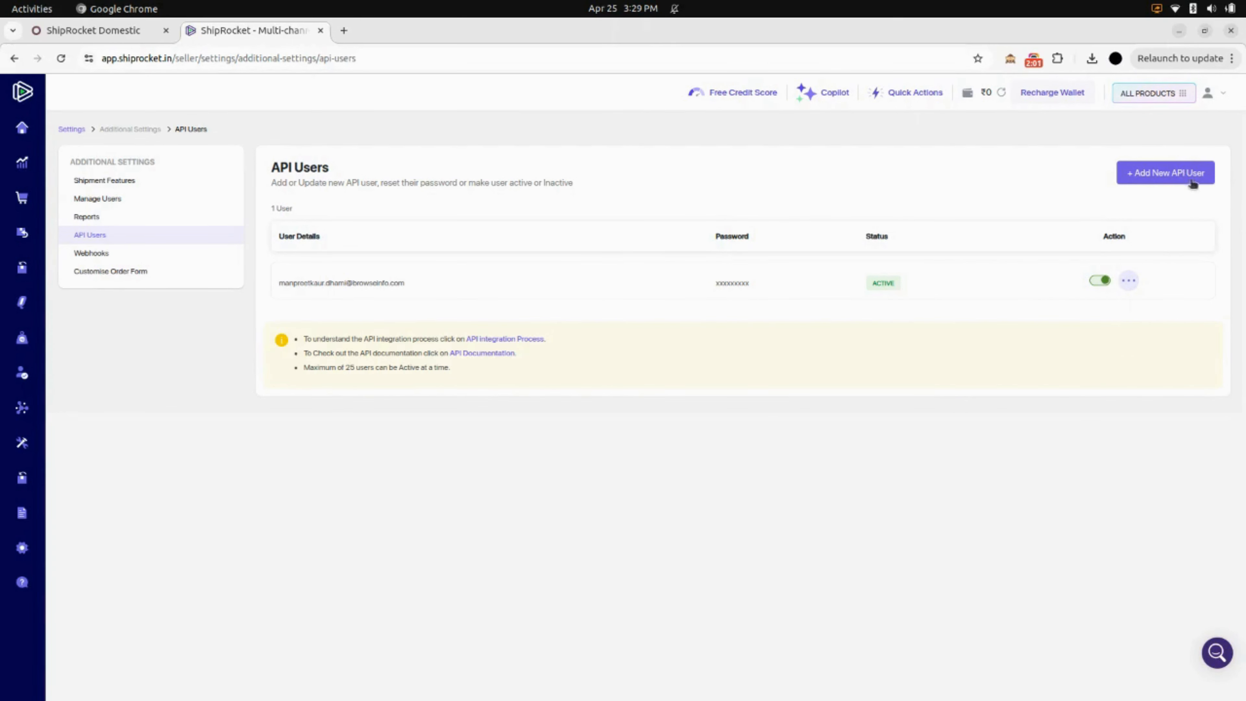
{"action": "left_click", "coordinate": [1172, 179]}
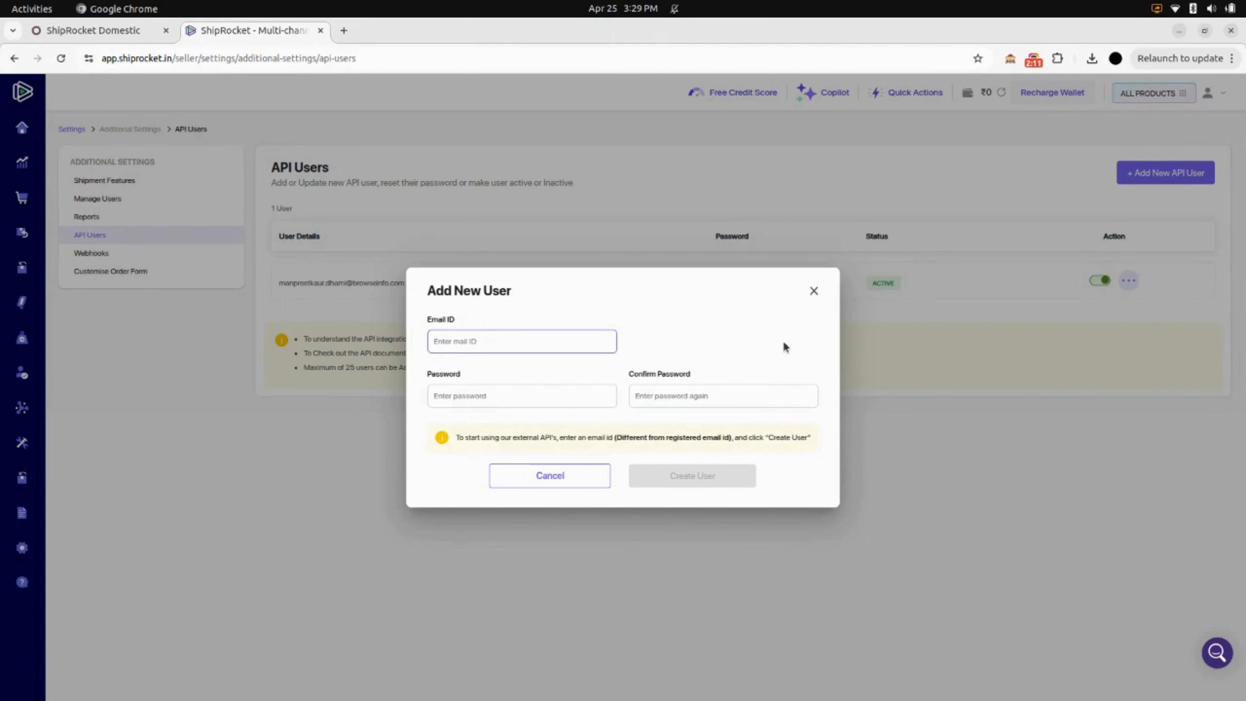
{"action": "left_click", "coordinate": [814, 291]}
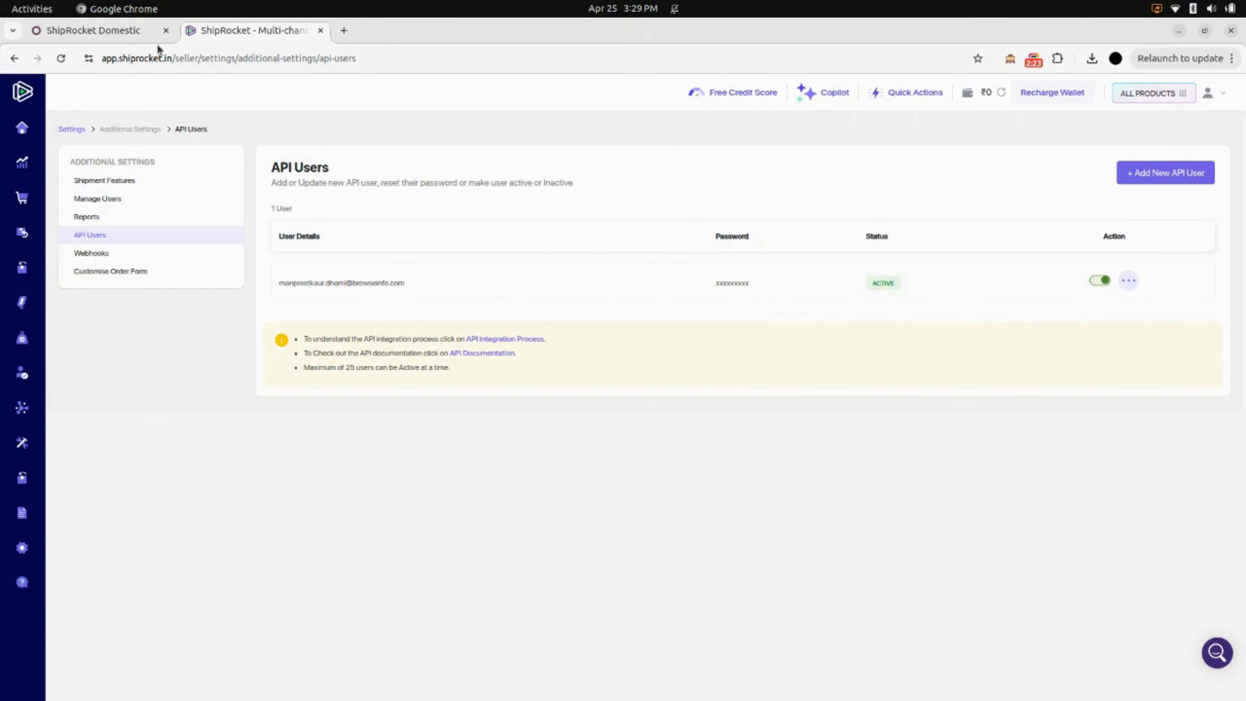
Switch back to Odoo, test the ShipRocket Domestic connection with the stored credentials, and dismiss the resulting notification.
{"action": "left_click", "coordinate": [141, 31]}
{"action": "scroll", "coordinate": [189, 317], "scroll_direction": "down", "scroll_amount": 1}
{"action": "scroll", "coordinate": [188, 315], "scroll_direction": "down", "scroll_amount": 3}
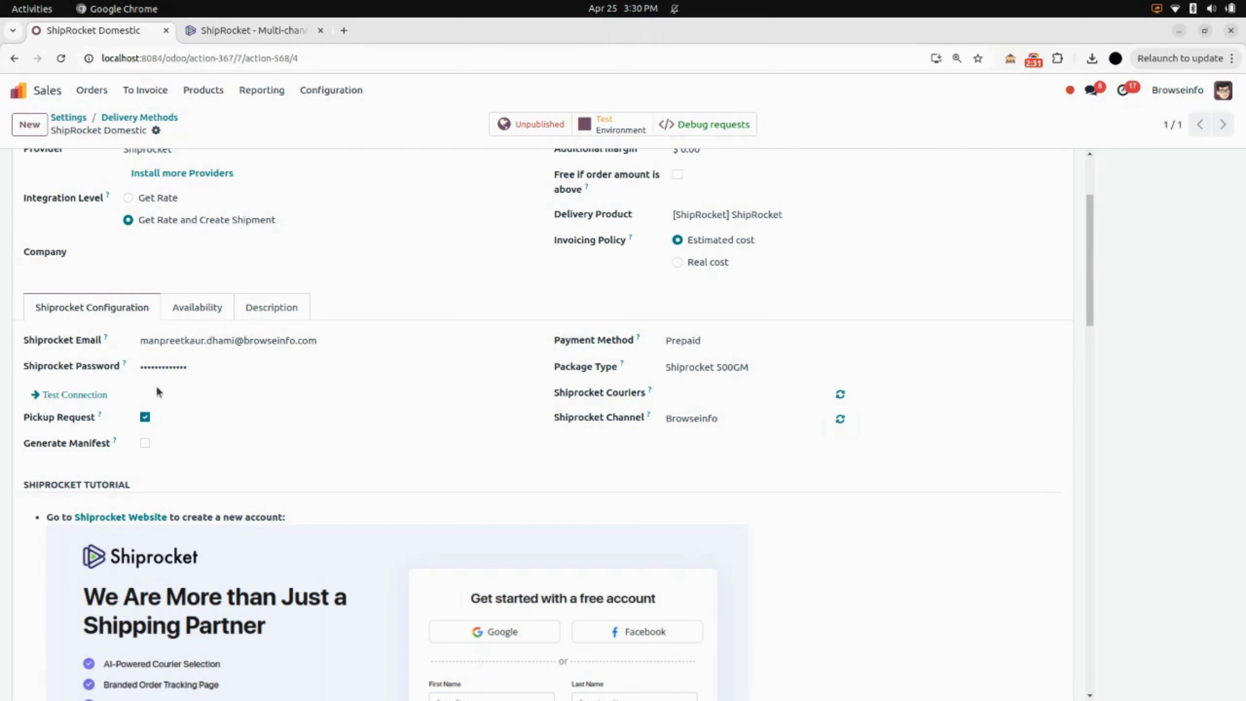
{"action": "left_click", "coordinate": [80, 395]}
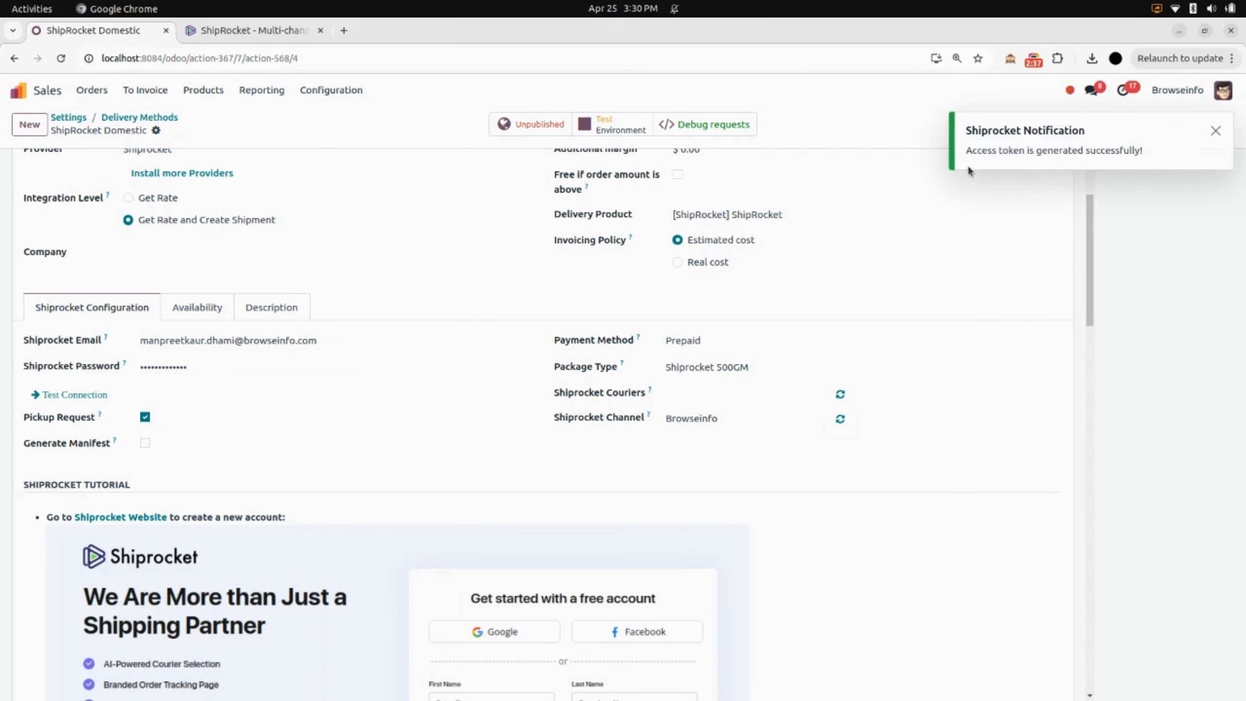
{"action": "left_click", "coordinate": [1216, 132]}
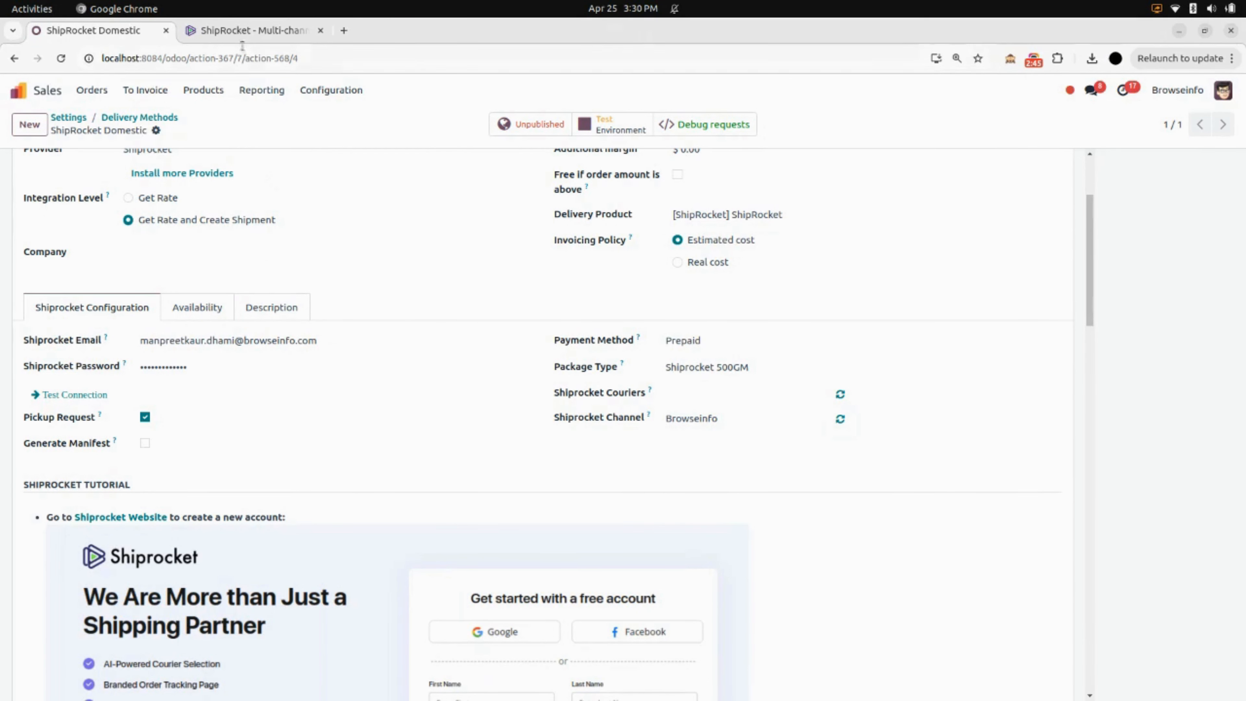
Switch to the Shiprocket web app, go to its sales channels and begin connecting a new channel.
{"action": "left_click", "coordinate": [255, 31]}
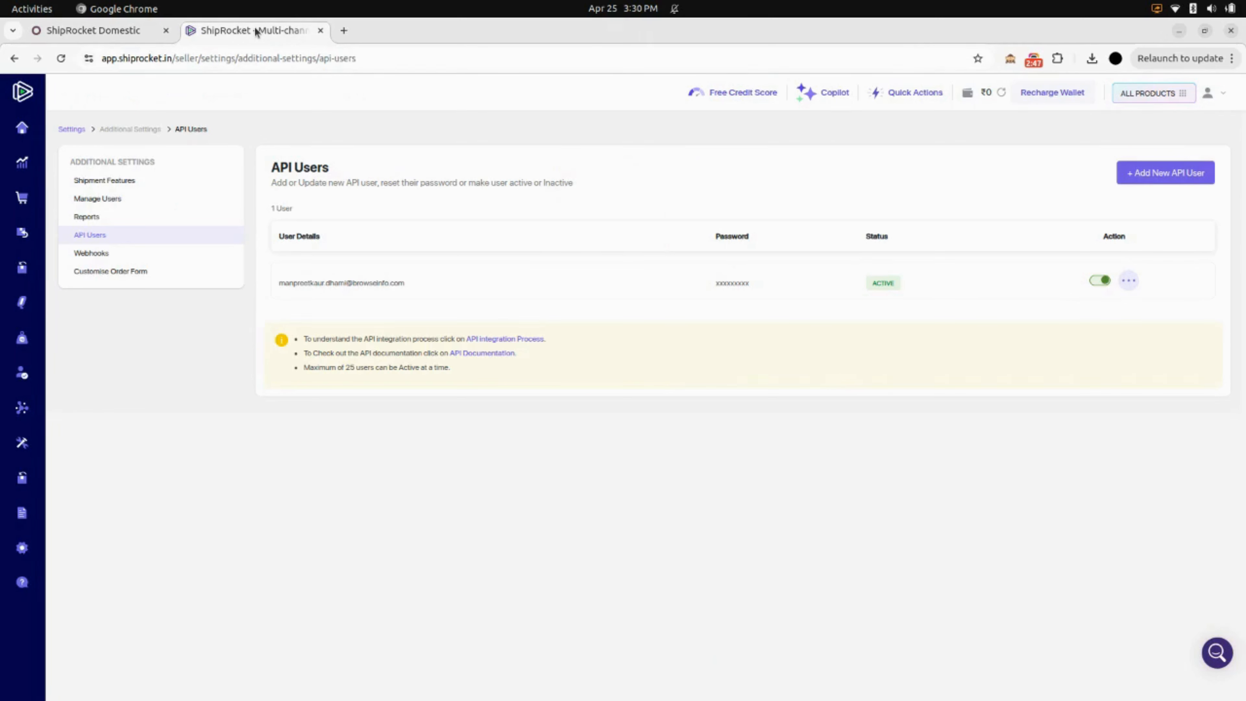
{"action": "mouse_move", "coordinate": [3, 338]}
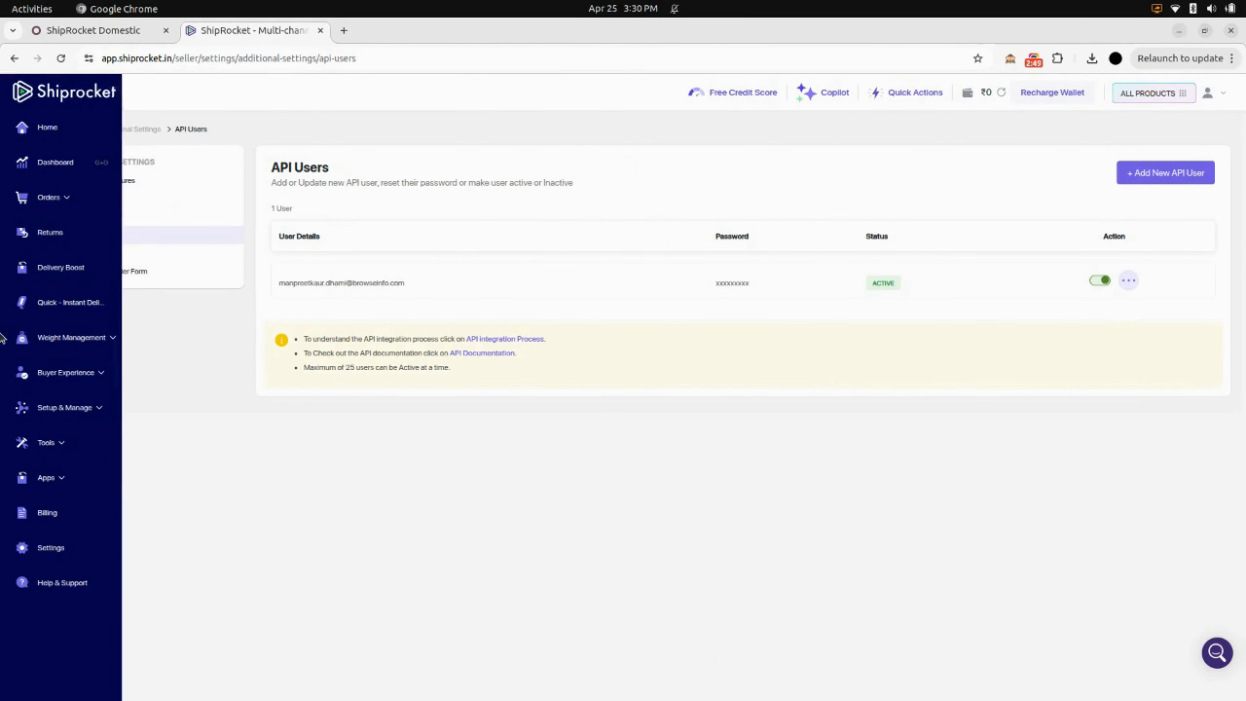
{"action": "left_click", "coordinate": [71, 407]}
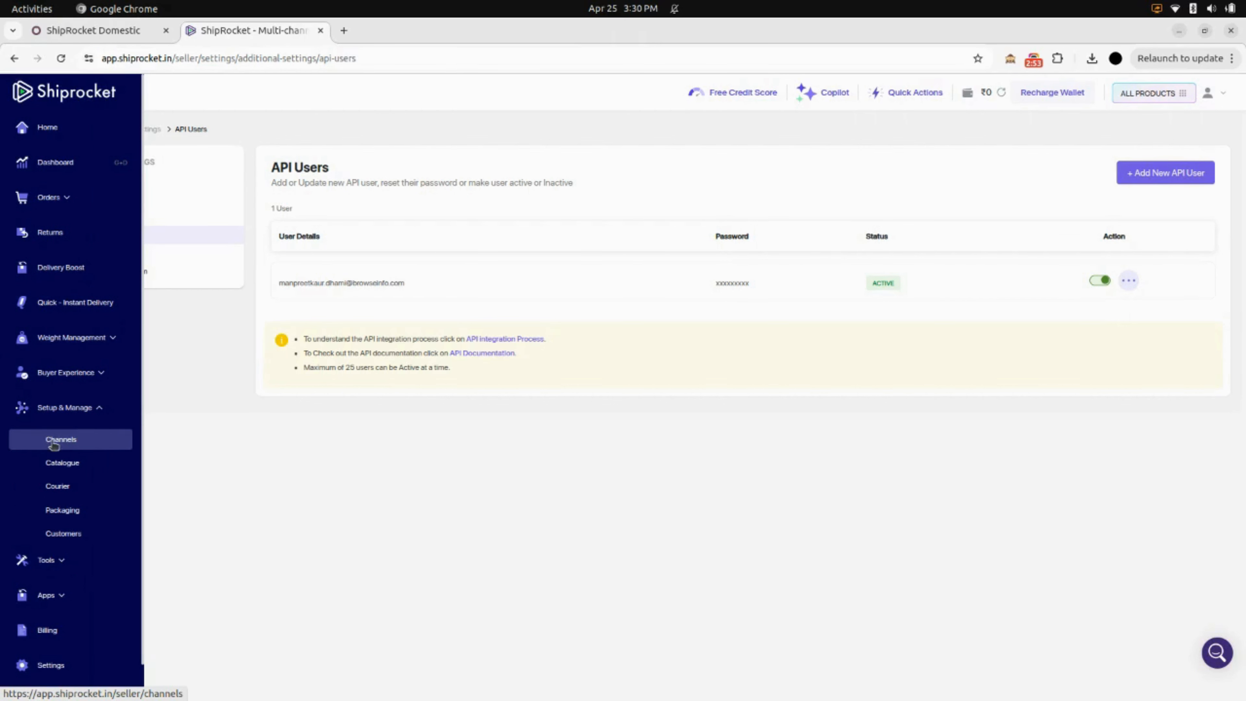
{"action": "left_click", "coordinate": [70, 444]}
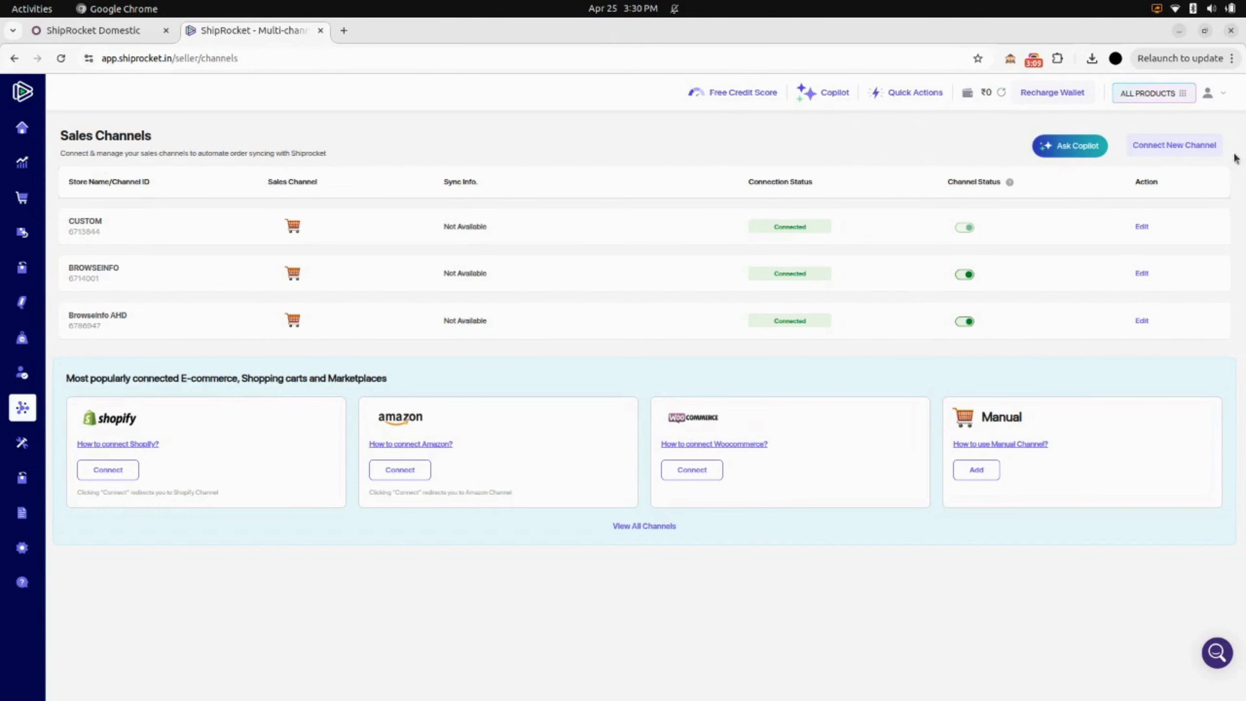
{"action": "left_click", "coordinate": [1175, 145]}
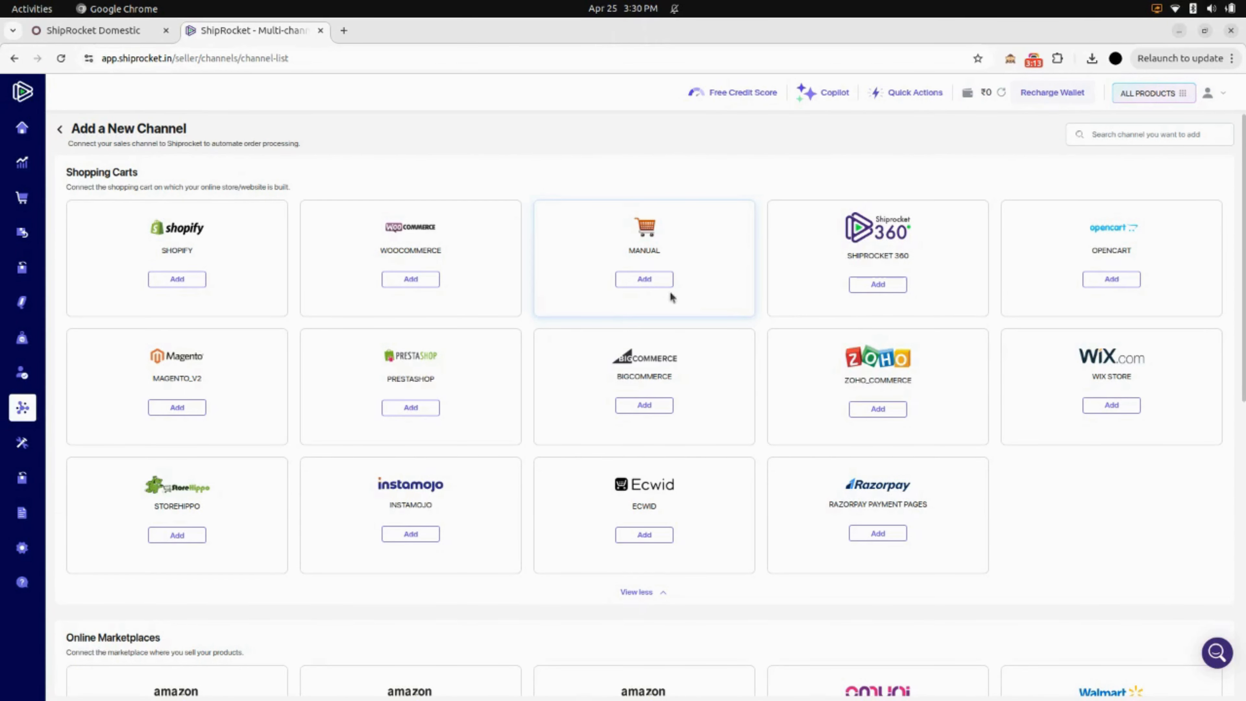
Look at adding a Manual shopping cart channel, then return to the Sales Channels list without adding one.
{"action": "left_click", "coordinate": [635, 280]}
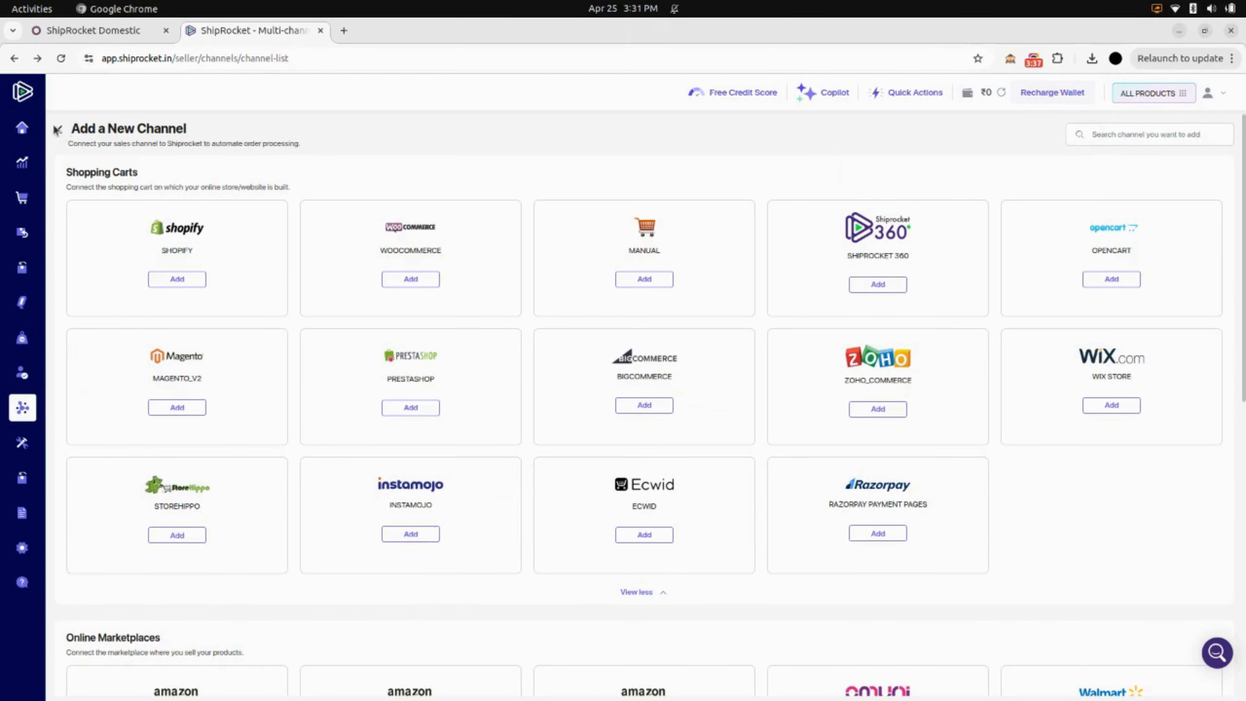
{"action": "left_click", "coordinate": [57, 129]}
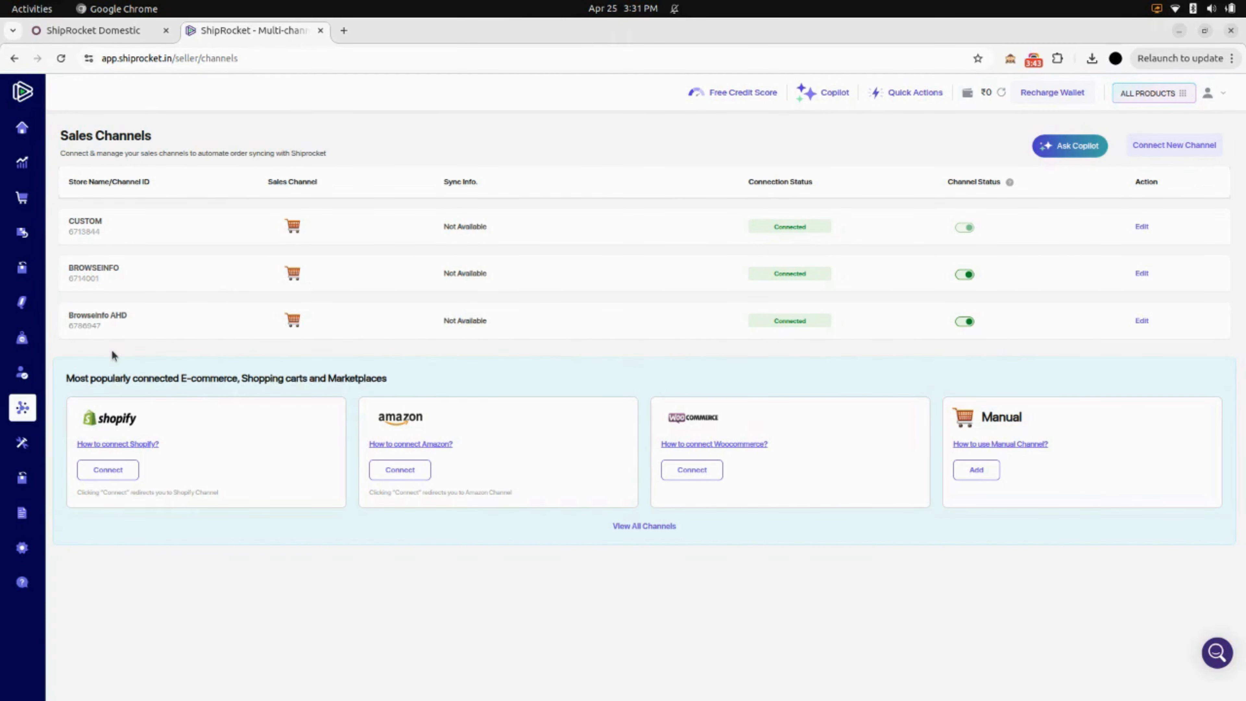
Switch back to Odoo, select Browseinfo as the Shiprocket Channel of the ShipRocket Domestic delivery method, and save.
{"action": "left_click", "coordinate": [104, 37]}
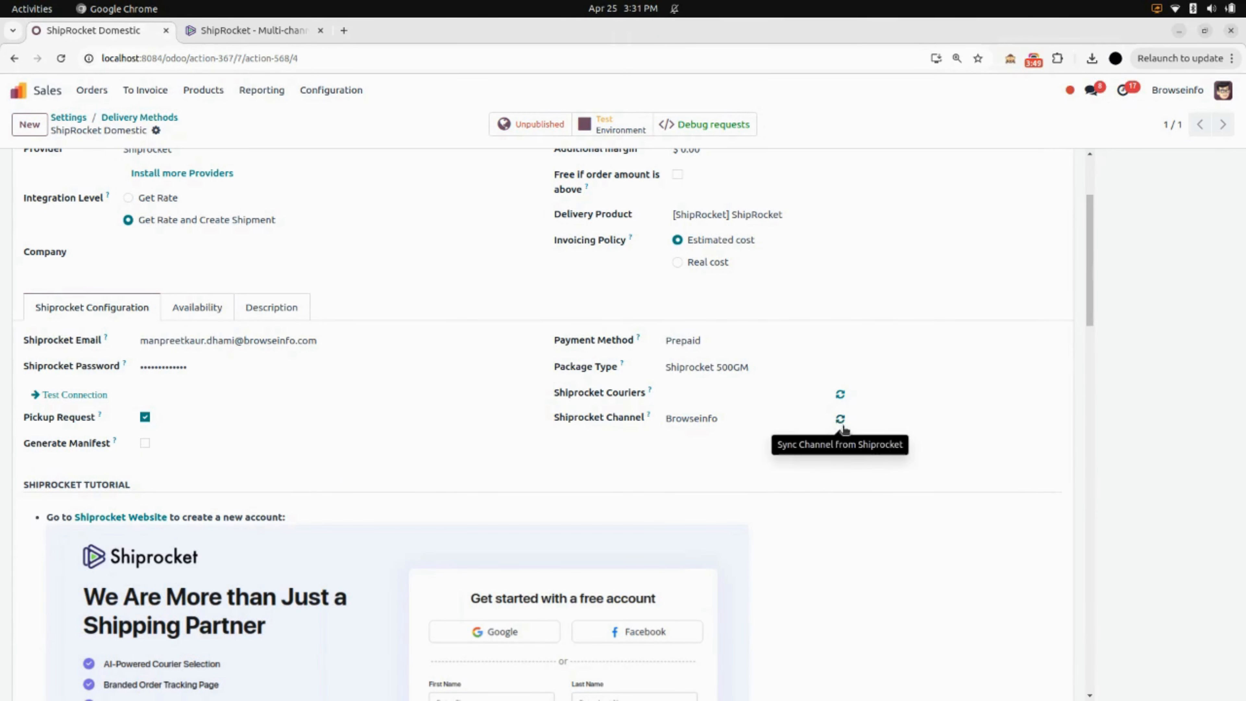
{"action": "left_click", "coordinate": [751, 418]}
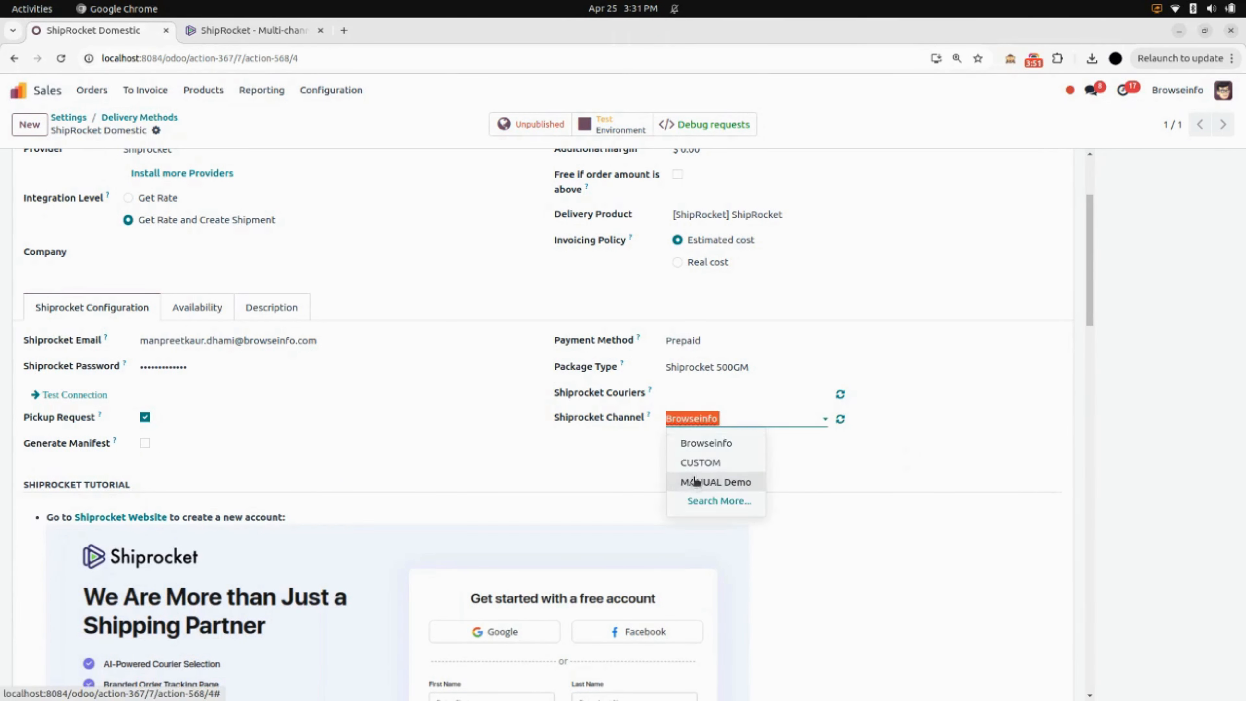
{"action": "left_click", "coordinate": [706, 444]}
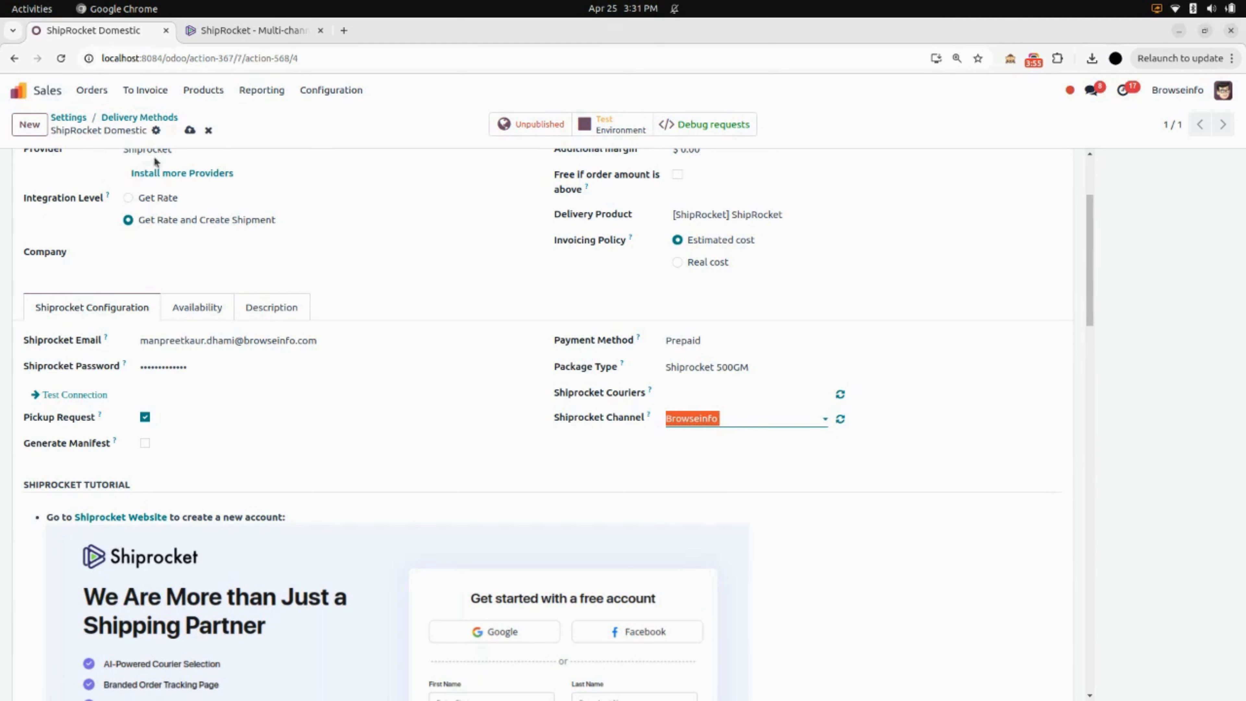
{"action": "left_click", "coordinate": [186, 131]}
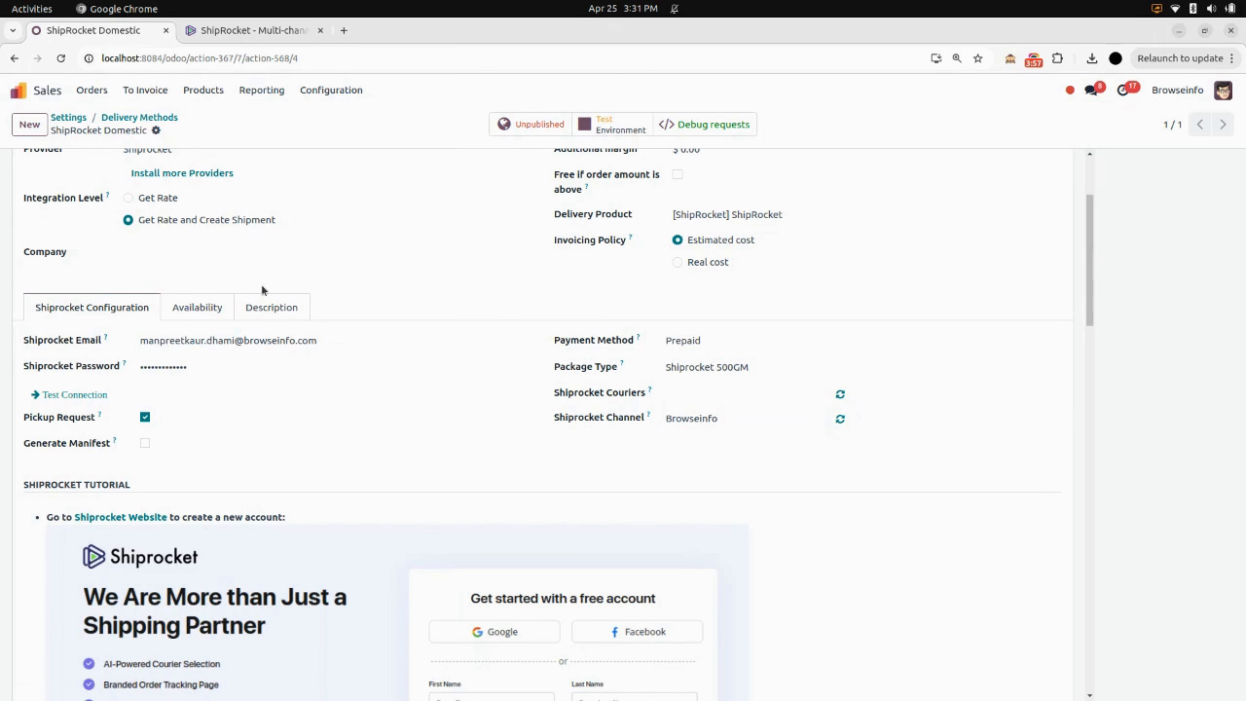
{"action": "scroll", "coordinate": [388, 394], "scroll_direction": "up", "scroll_amount": 3}
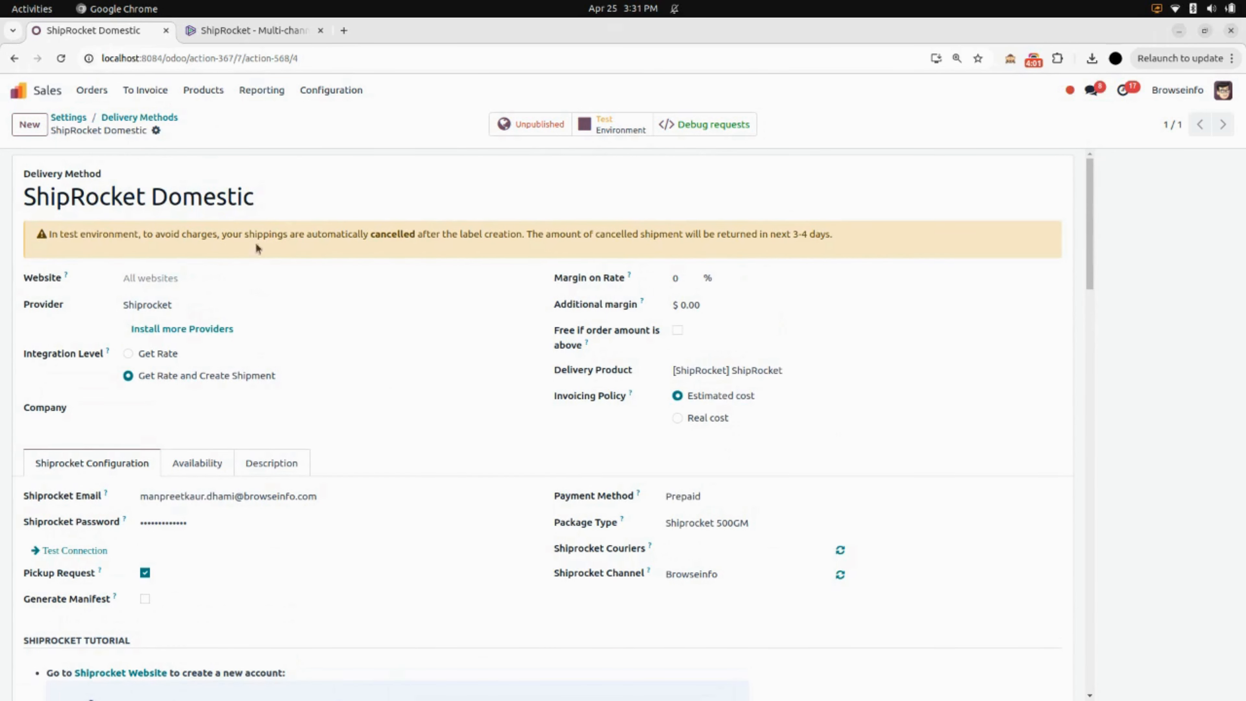
Create a new sales quotation for customer Deco Addict with an order line for [E-COM11] Cabinet with Doors.
{"action": "left_click", "coordinate": [98, 91]}
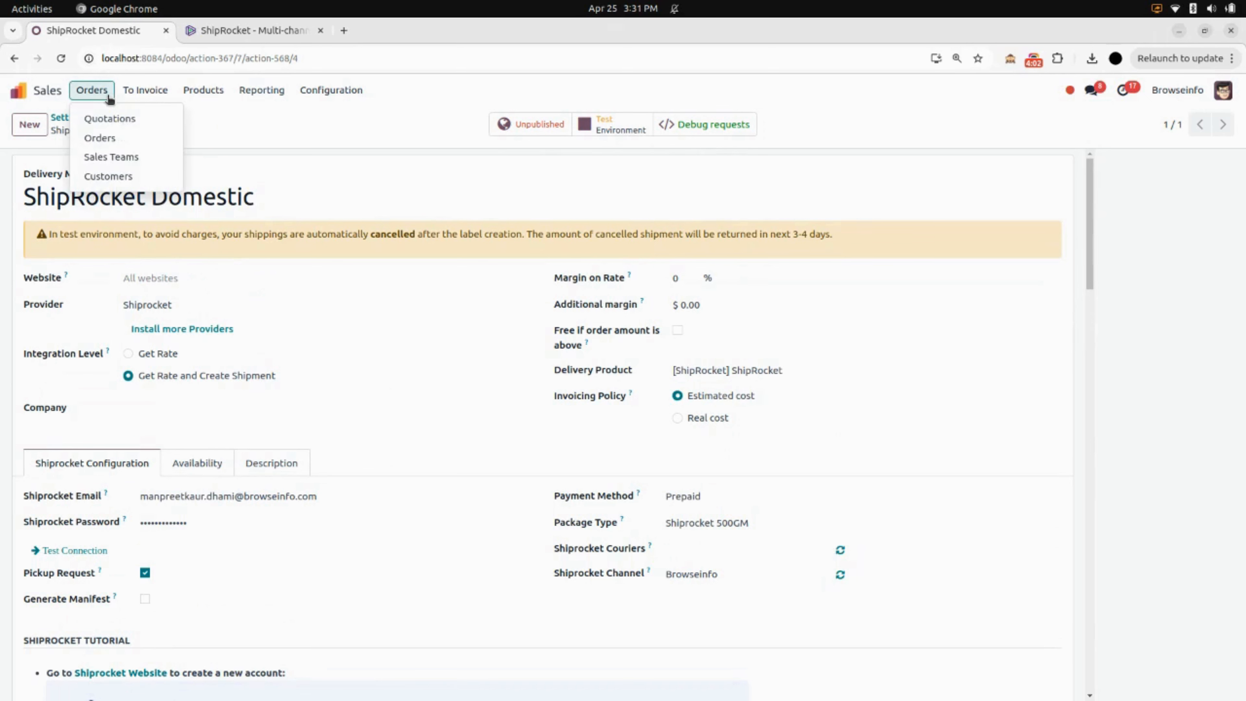
{"action": "left_click", "coordinate": [116, 119]}
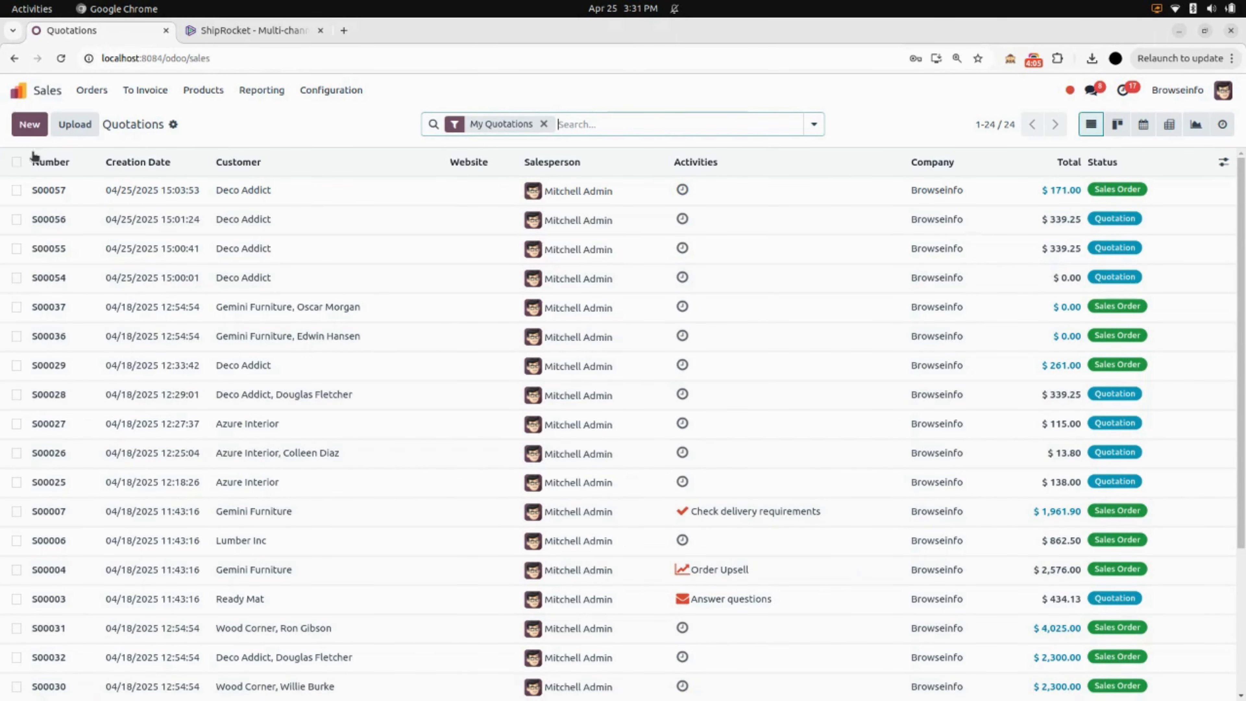
{"action": "left_click", "coordinate": [29, 125]}
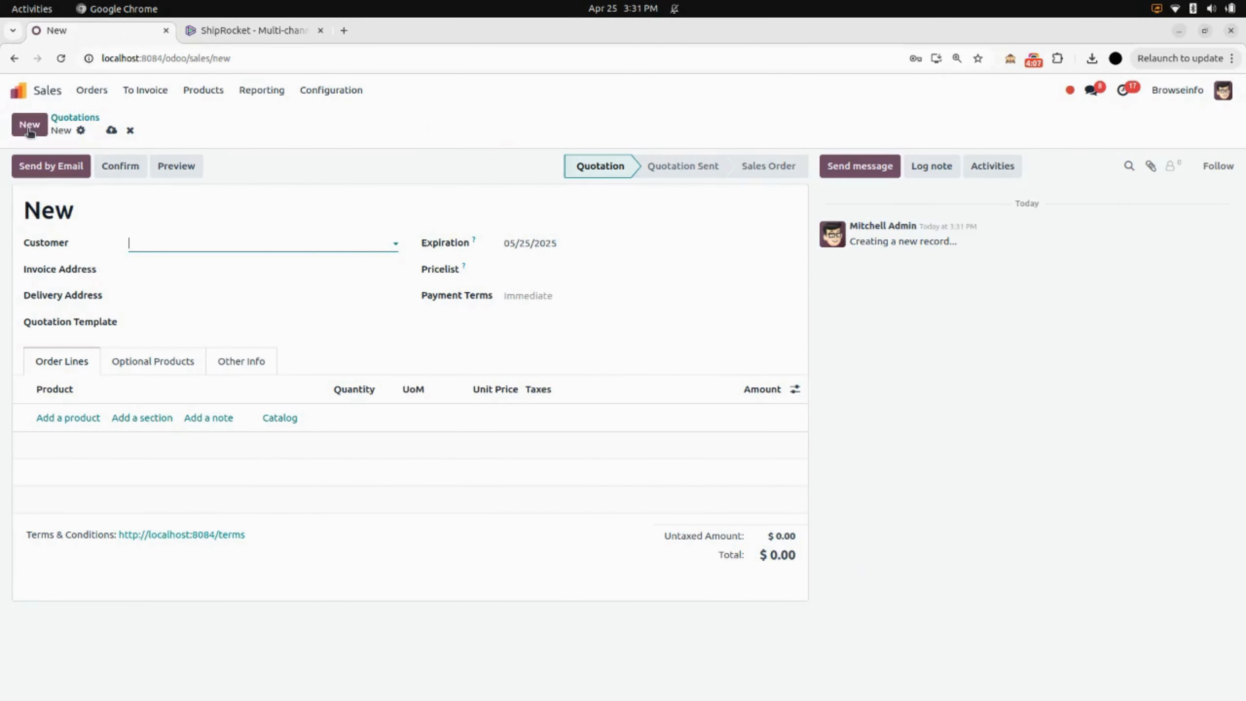
{"action": "left_click", "coordinate": [162, 244]}
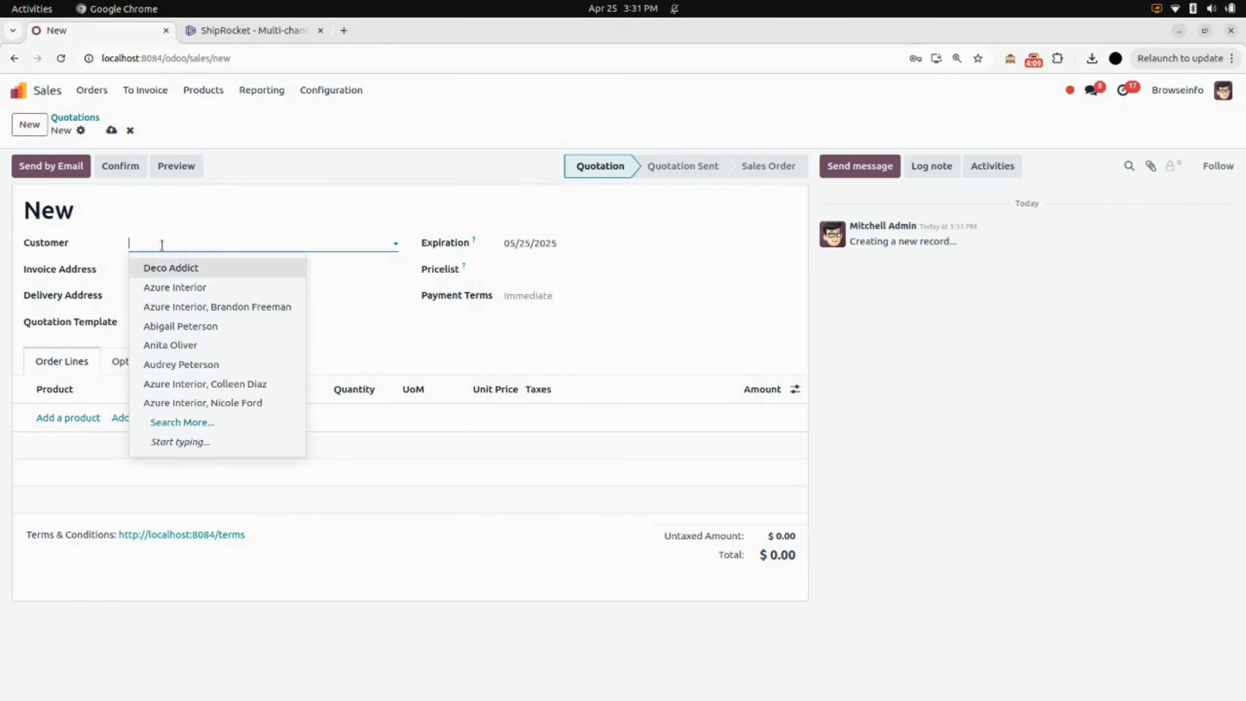
{"action": "left_click", "coordinate": [173, 269]}
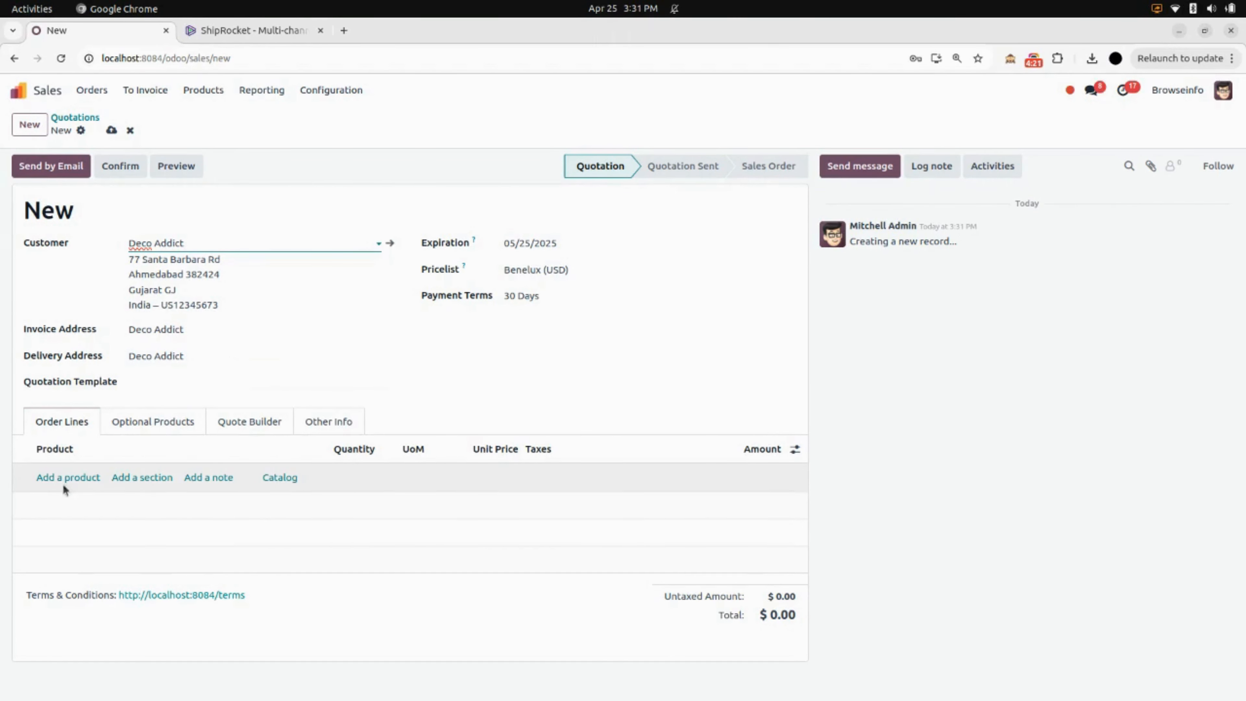
{"action": "left_click", "coordinate": [74, 477]}
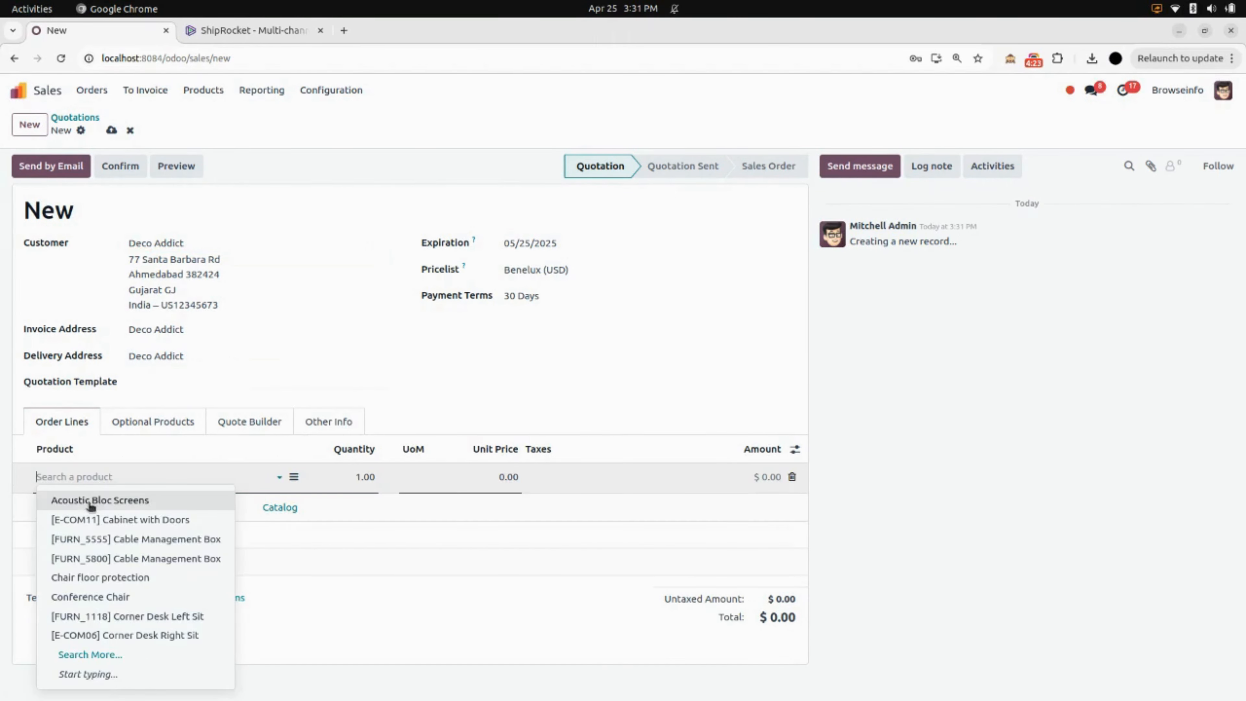
{"action": "left_click", "coordinate": [97, 519]}
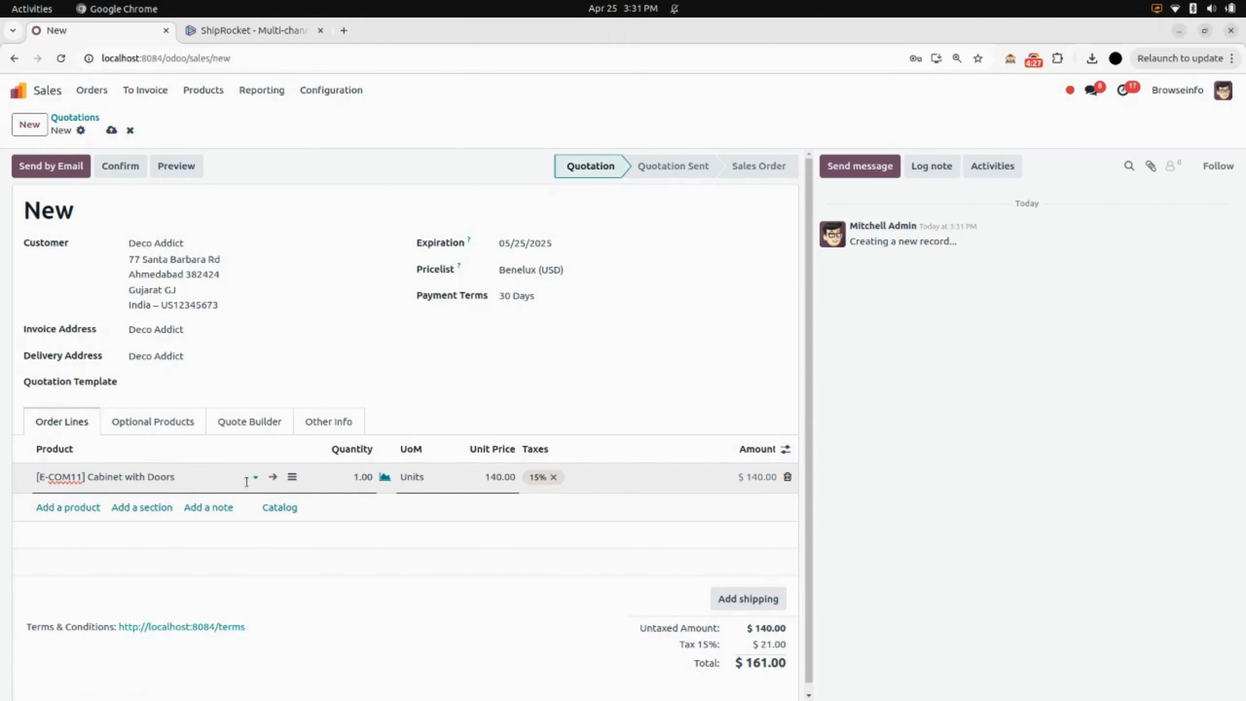
Check the inventory weight in the Cabinet with Doors product record and return to the quotation.
{"action": "left_click", "coordinate": [273, 477]}
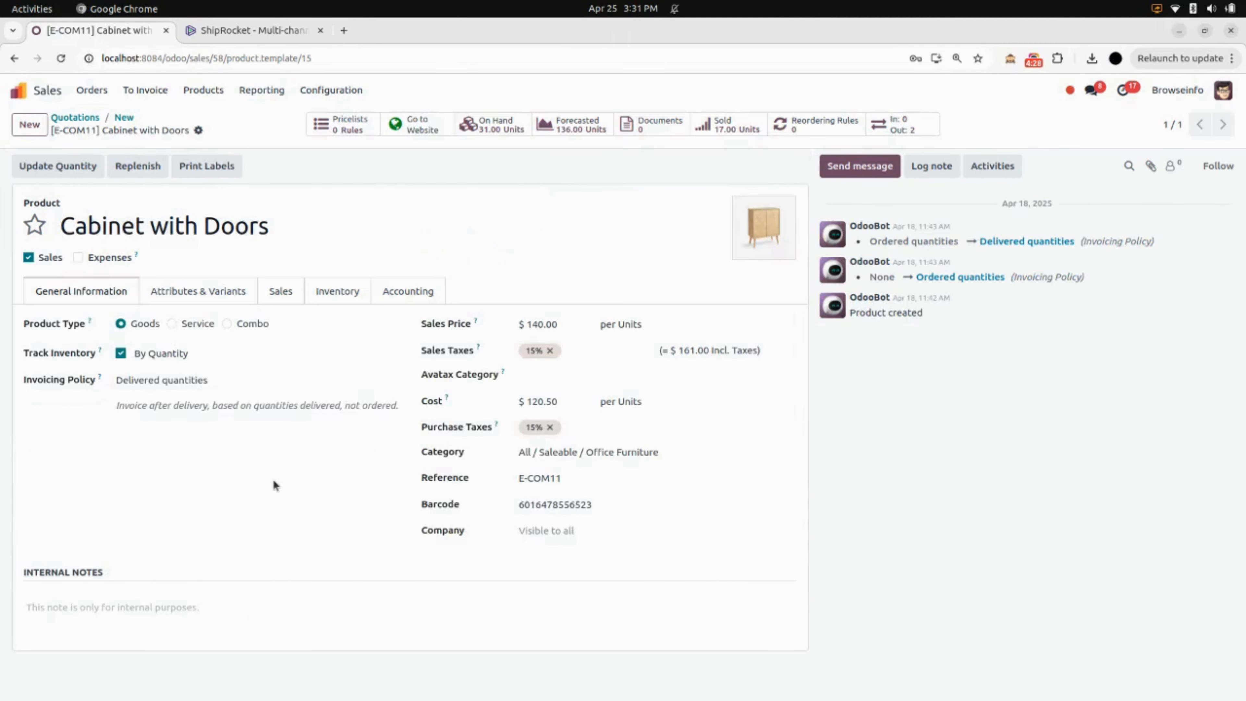
{"action": "left_click", "coordinate": [362, 297]}
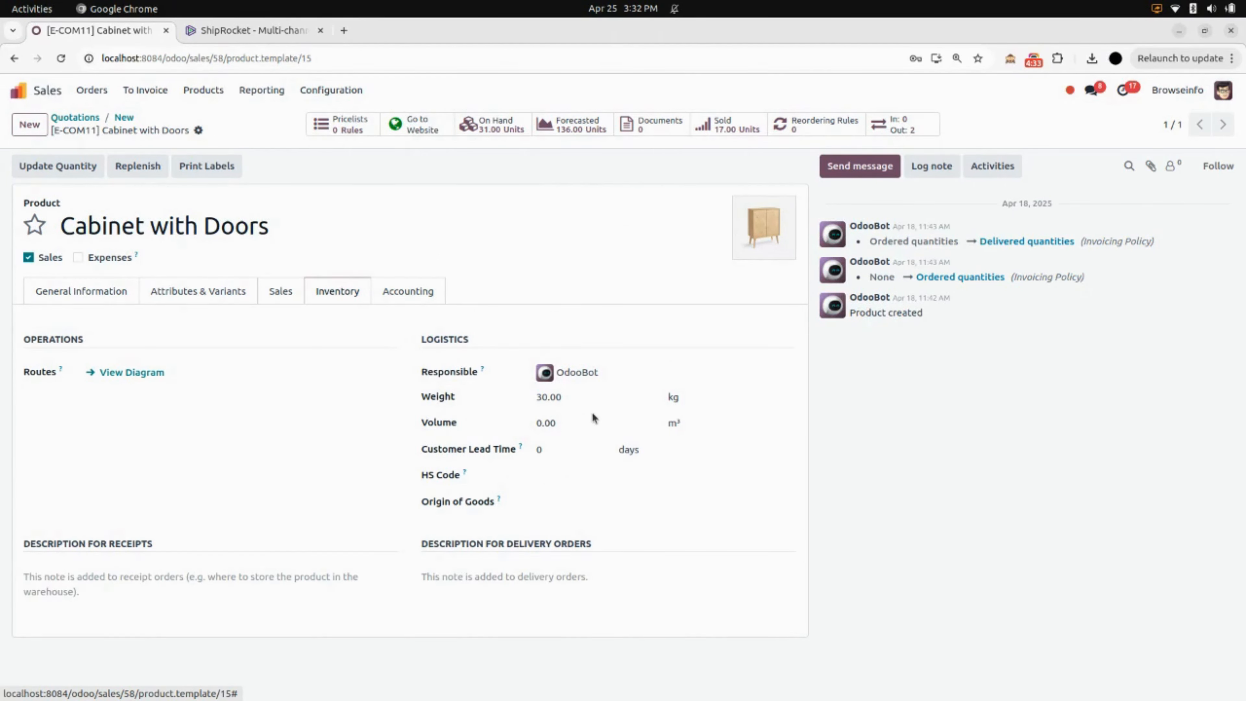
{"action": "left_click", "coordinate": [130, 119]}
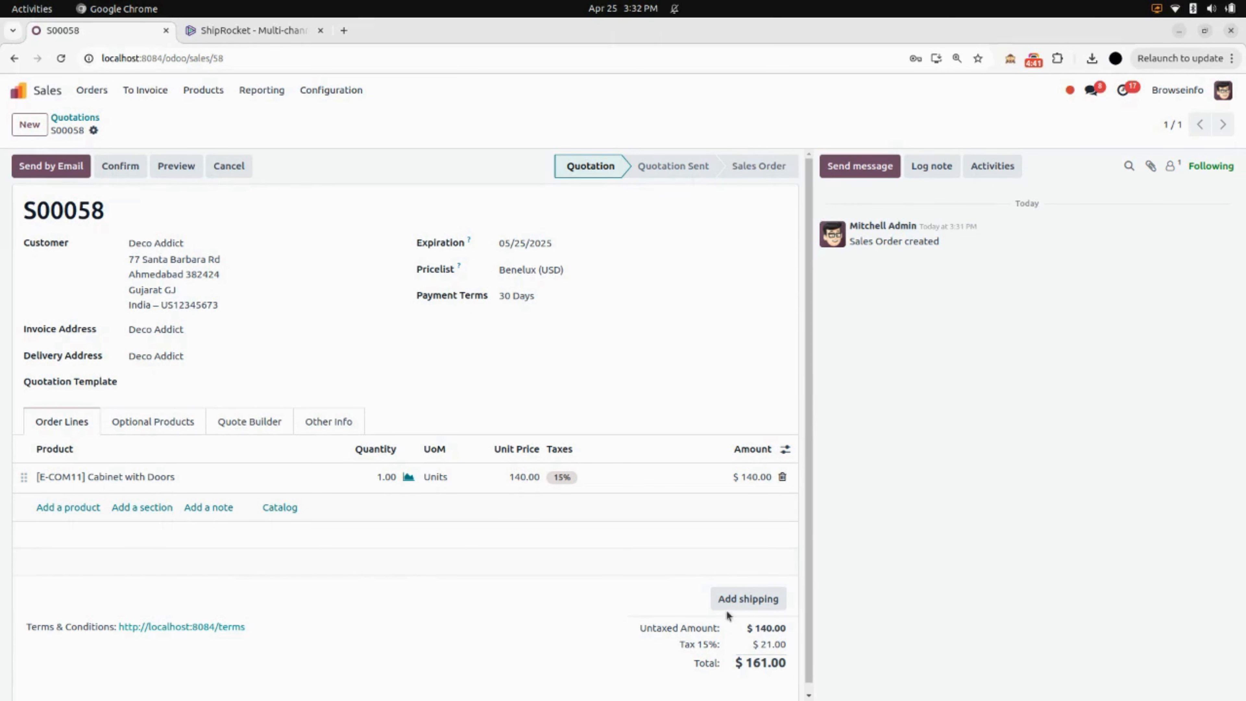
Add ShipRocket Domestic as the quotation's shipping method, trying to fetch its rate first.
{"action": "left_click", "coordinate": [749, 599]}
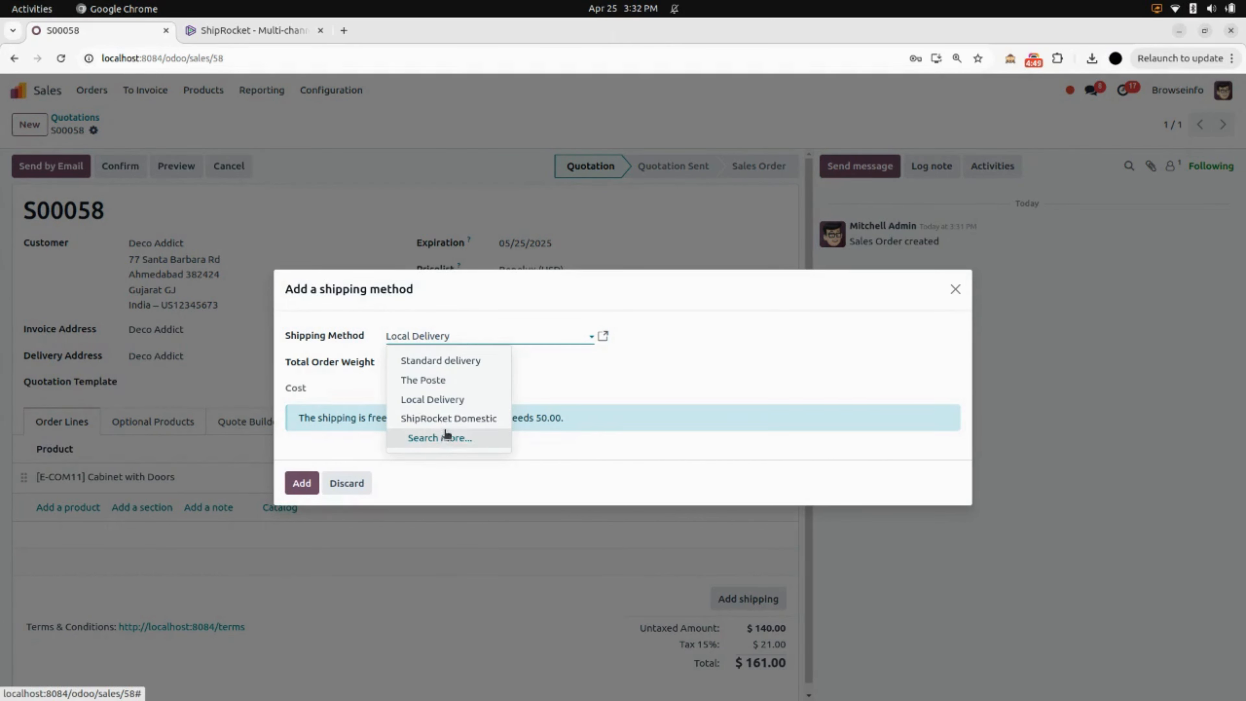
{"action": "left_click", "coordinate": [491, 422]}
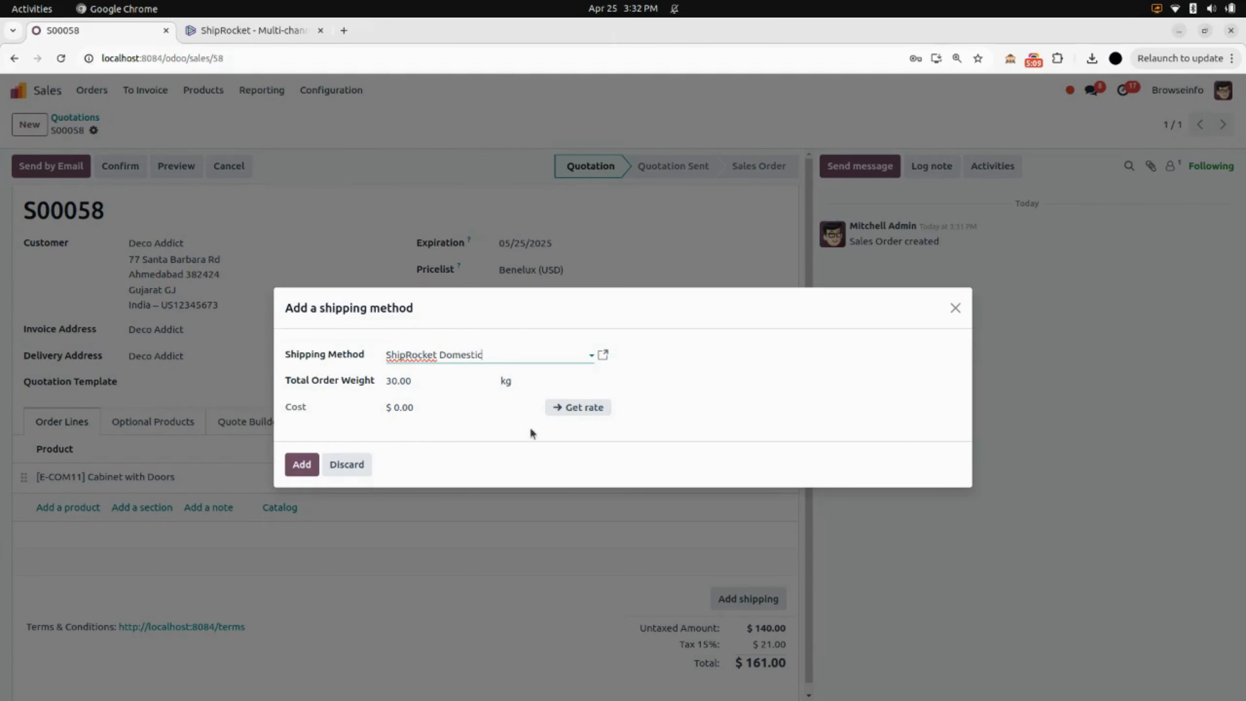
{"action": "left_click", "coordinate": [579, 410]}
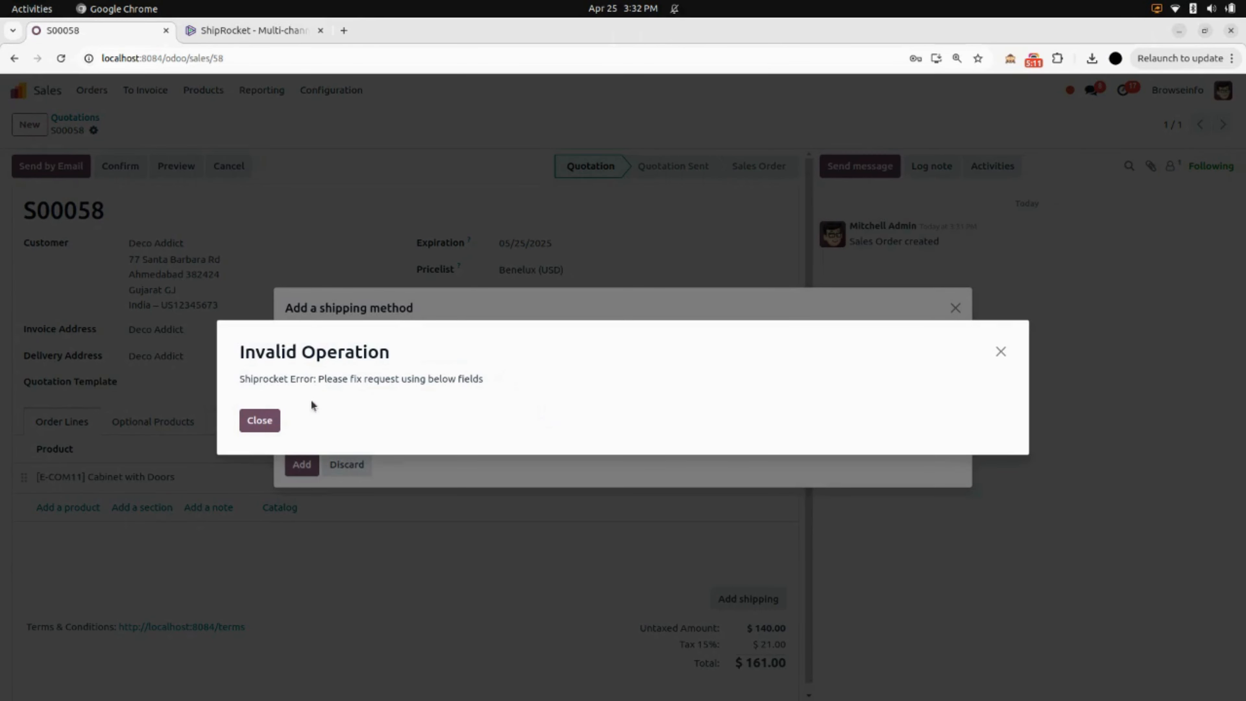
{"action": "left_click", "coordinate": [999, 352]}
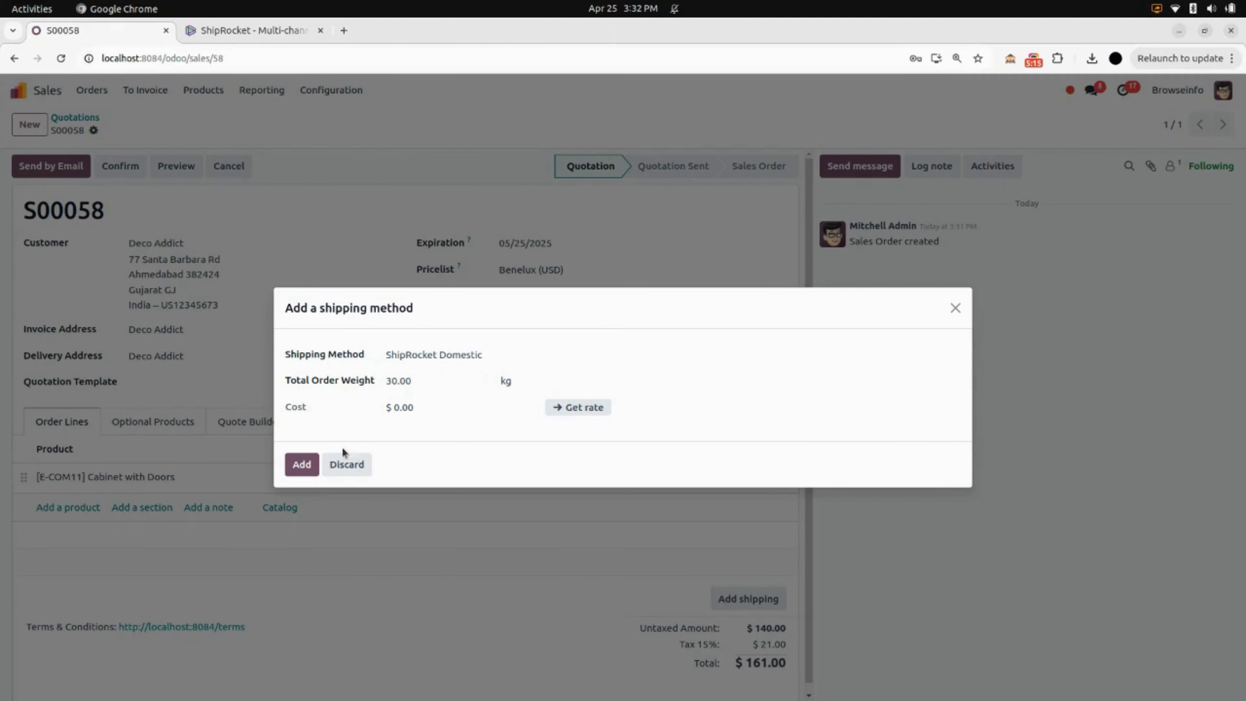
{"action": "left_click", "coordinate": [302, 465]}
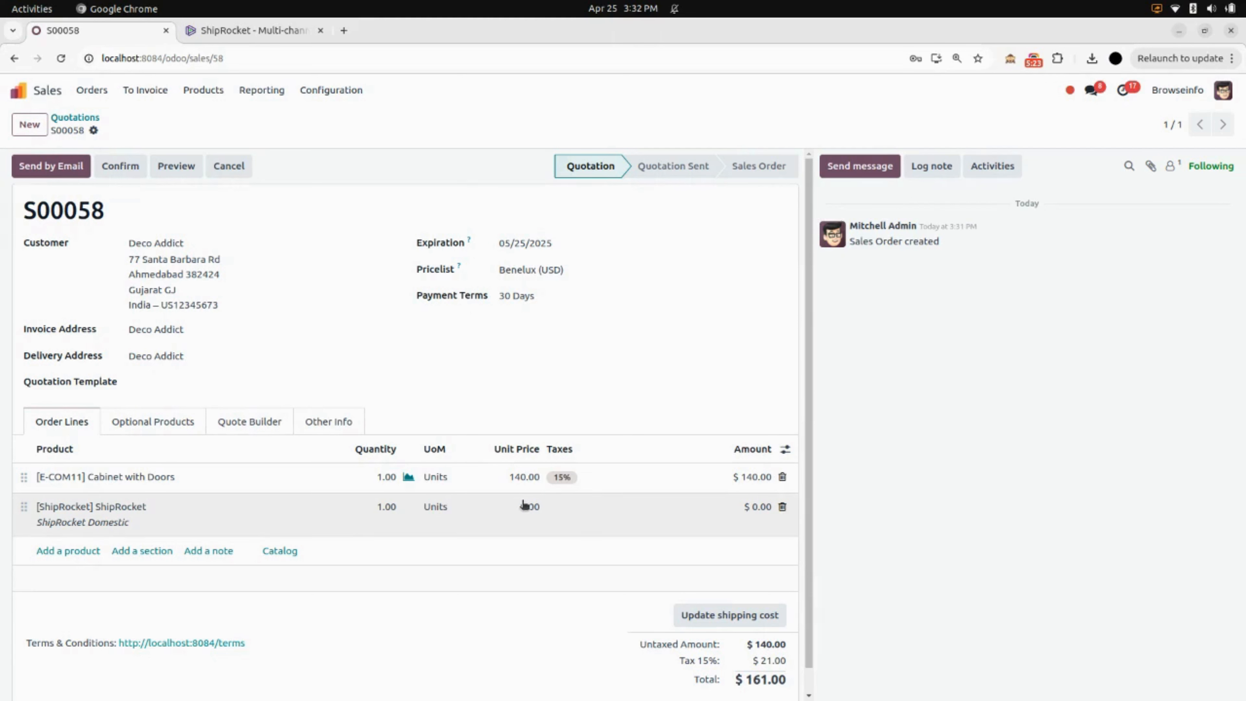
Set the ShipRocket shipping line's unit price to 10 and confirm the quotation as a sales order.
{"action": "left_click", "coordinate": [521, 506]}
{"action": "type", "text": "10"}
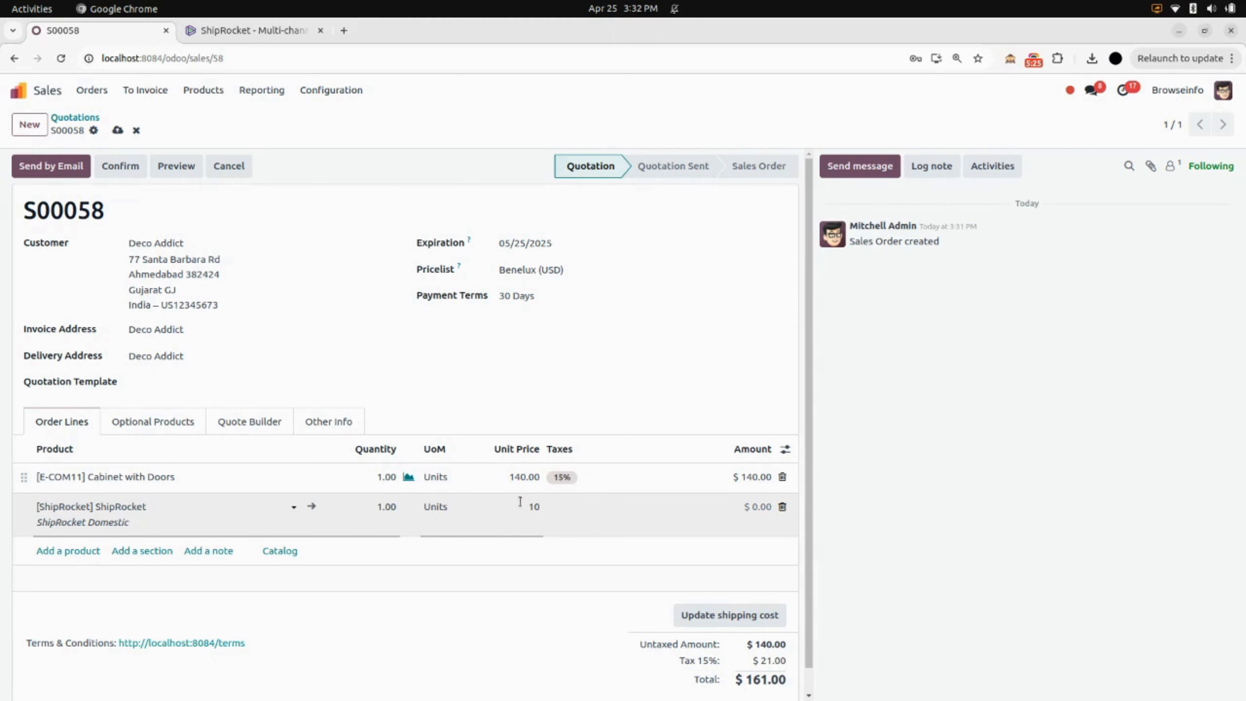
{"action": "left_click", "coordinate": [837, 525]}
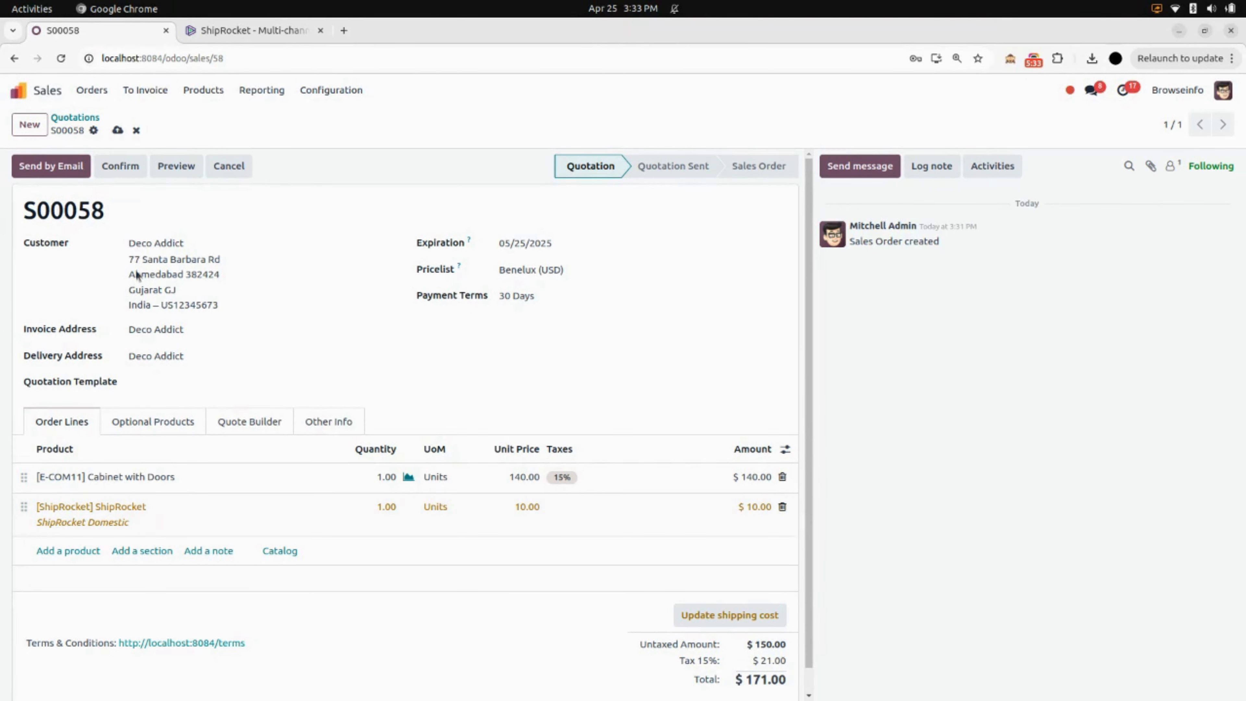
{"action": "left_click", "coordinate": [140, 167]}
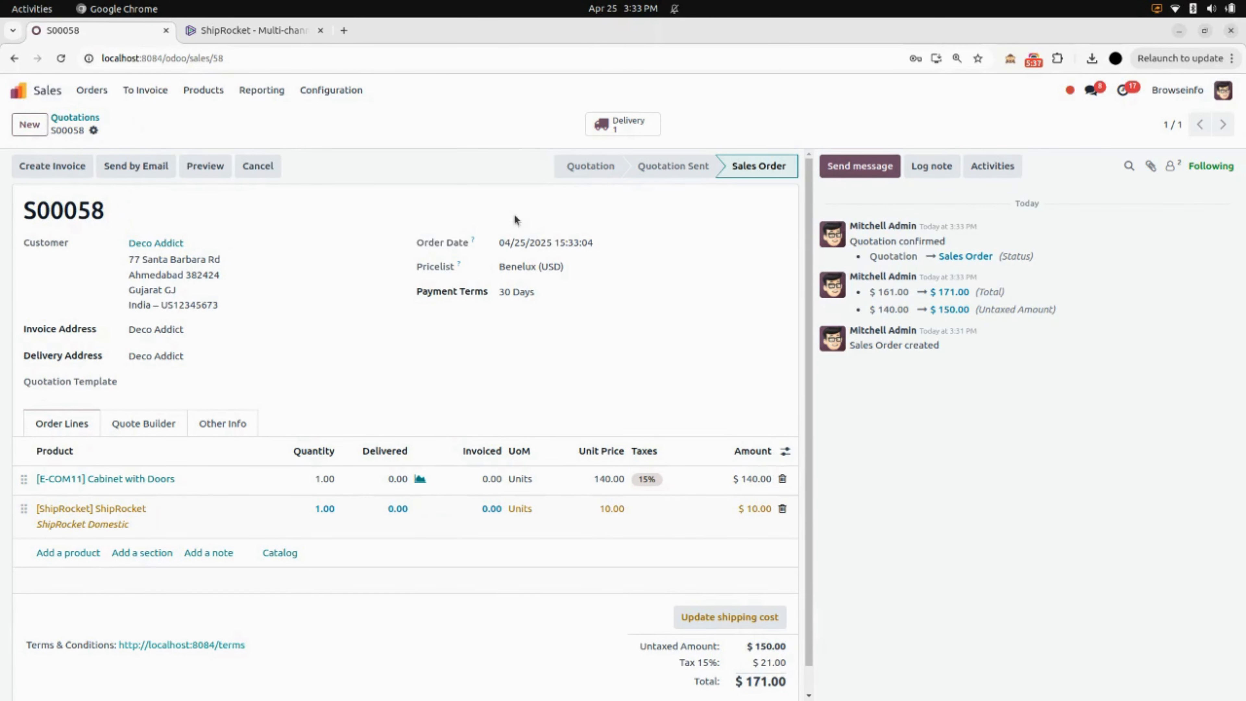
Open the sales order's delivery, check its shipping information, and validate the transfer.
{"action": "left_click", "coordinate": [620, 130]}
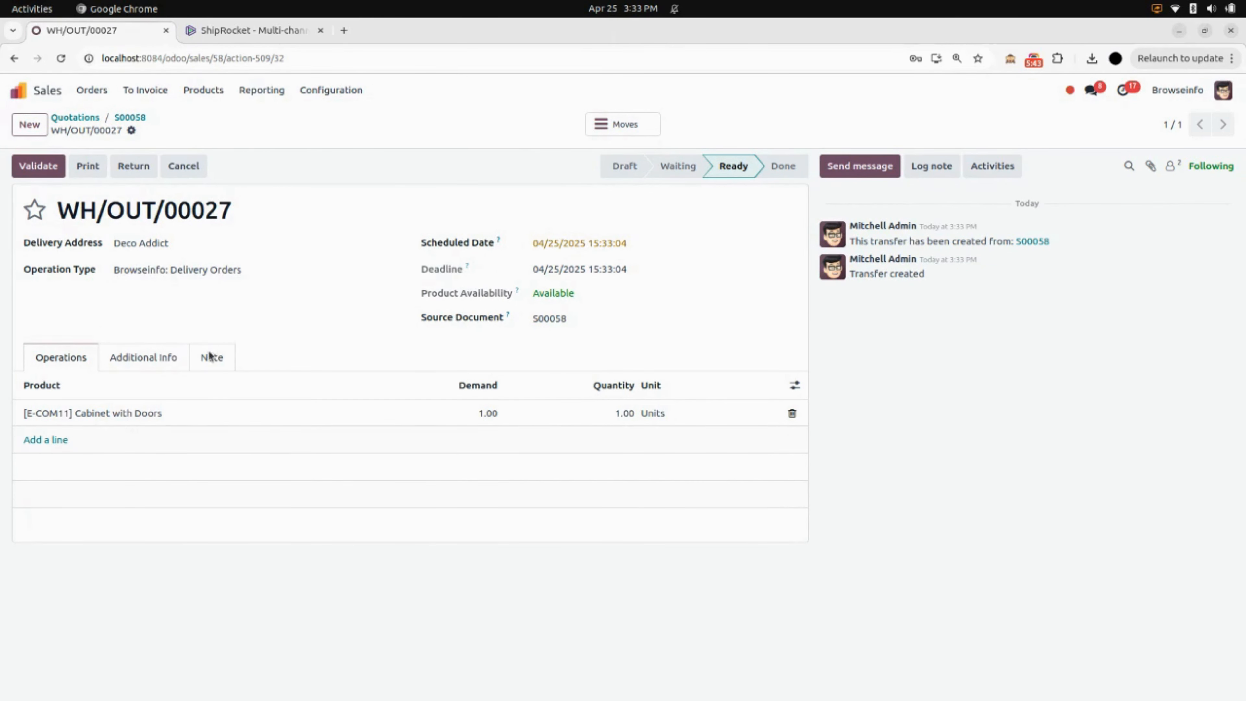
{"action": "left_click", "coordinate": [130, 359]}
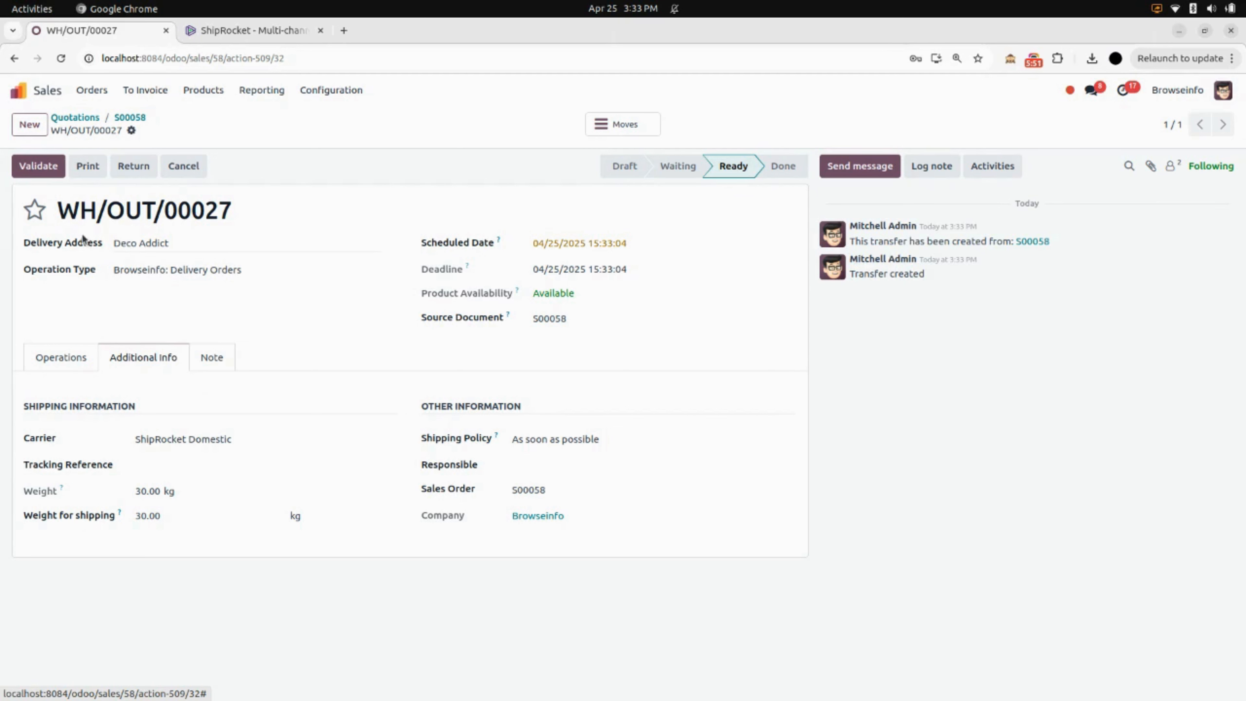
{"action": "left_click", "coordinate": [43, 174]}
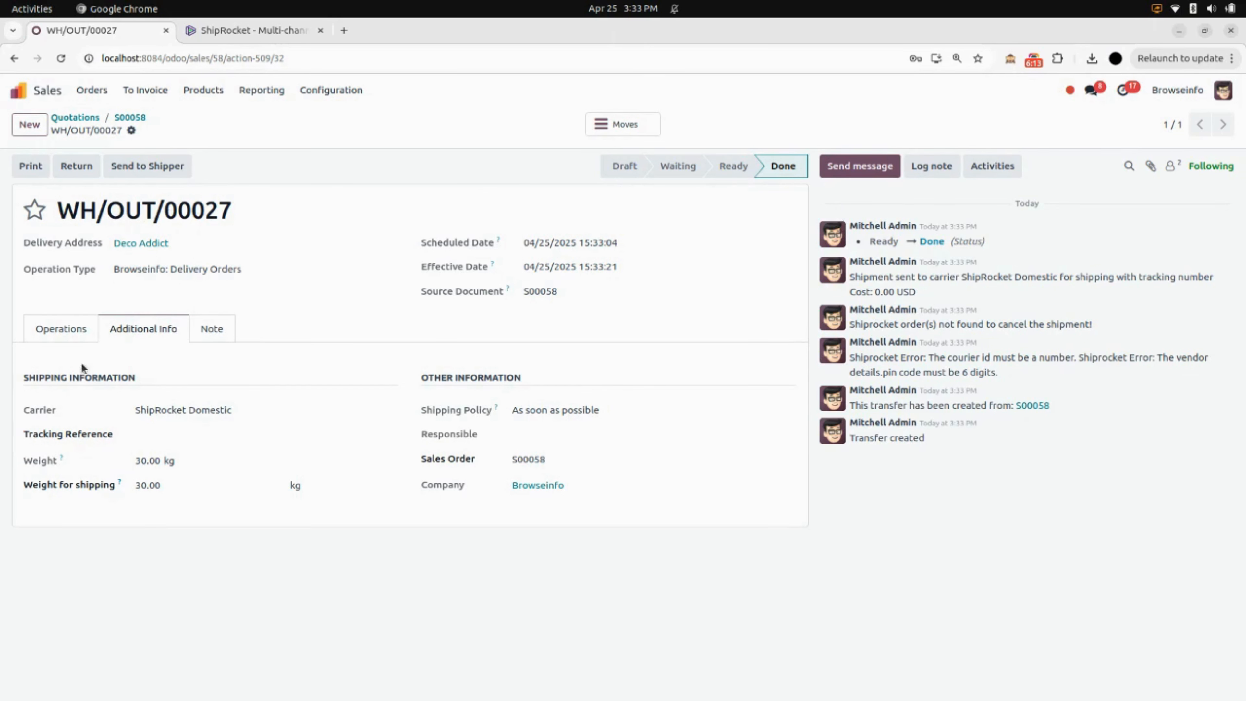
Review the validated delivery's operations, then leave the order for the Odoo home screen.
{"action": "left_click", "coordinate": [56, 329]}
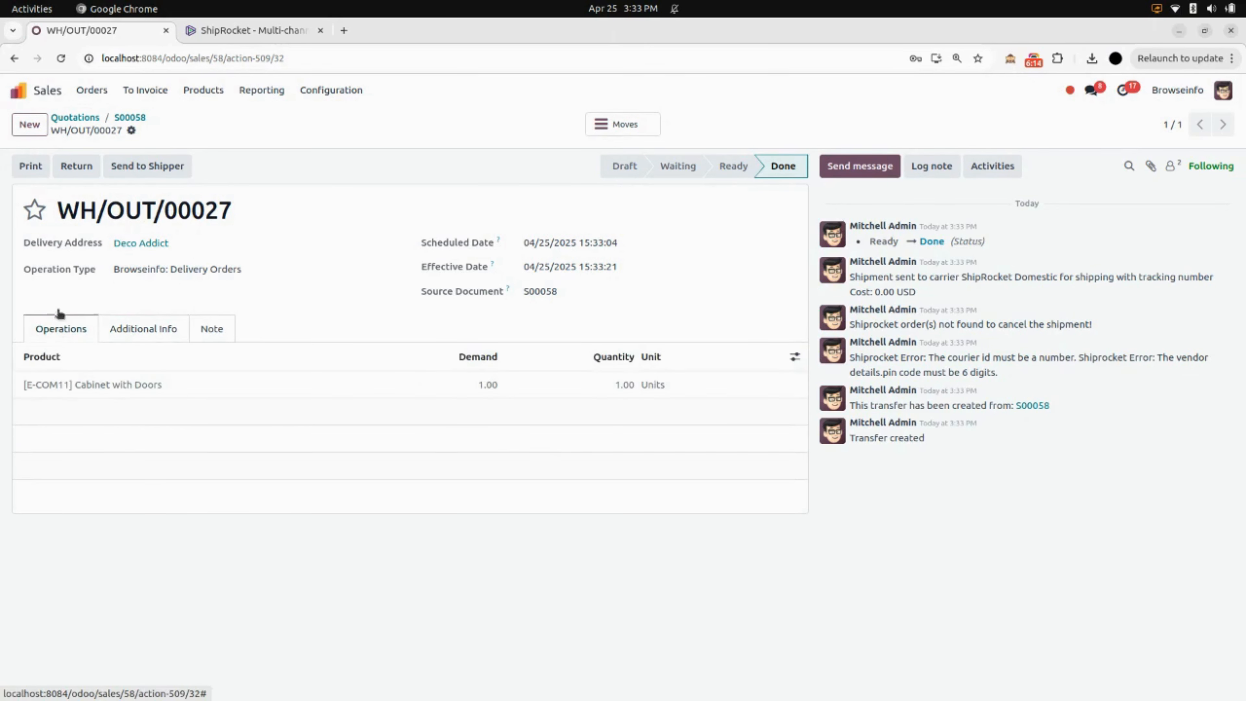
{"action": "left_click", "coordinate": [131, 117]}
{"action": "left_click", "coordinate": [19, 90]}
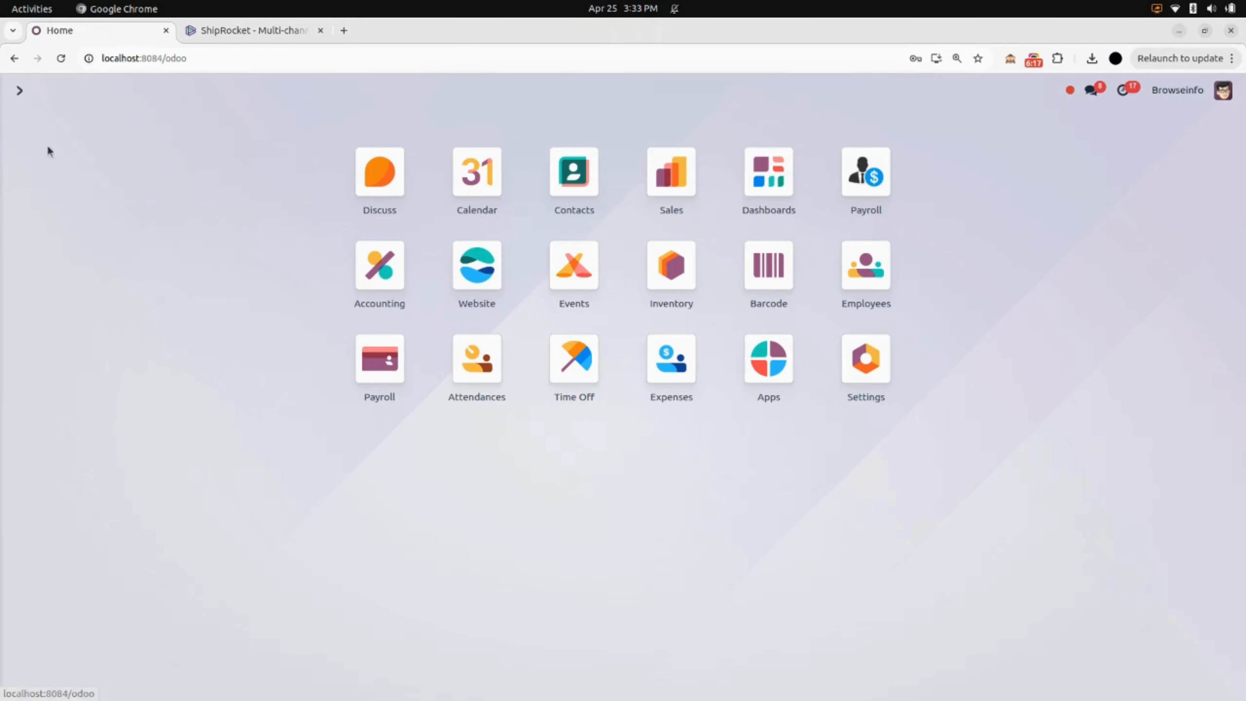